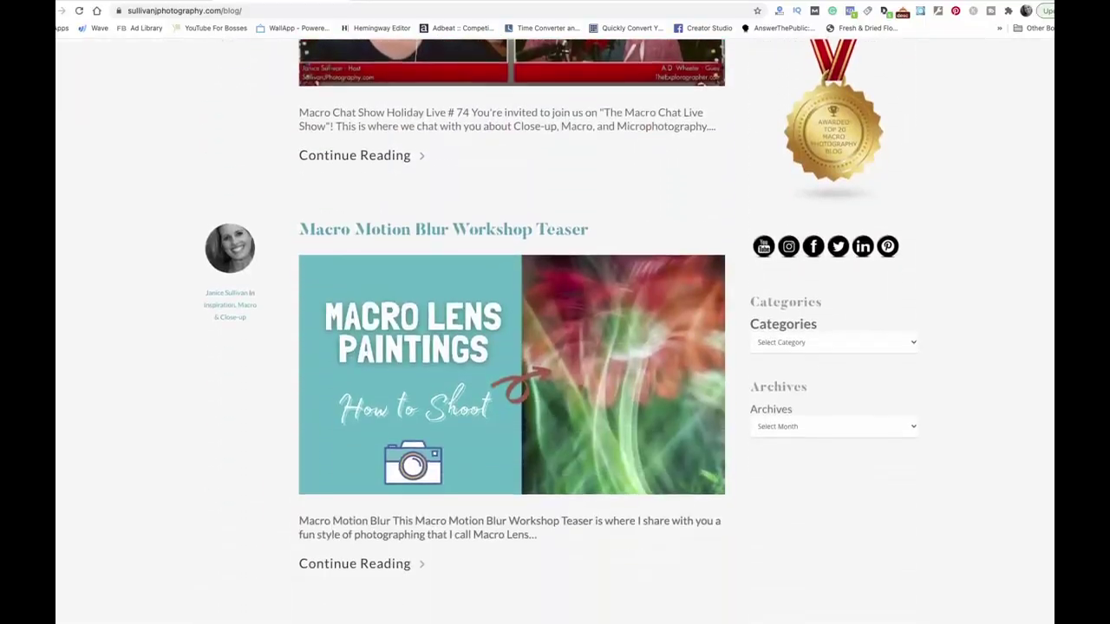
scroll(511, 347, down, 7)
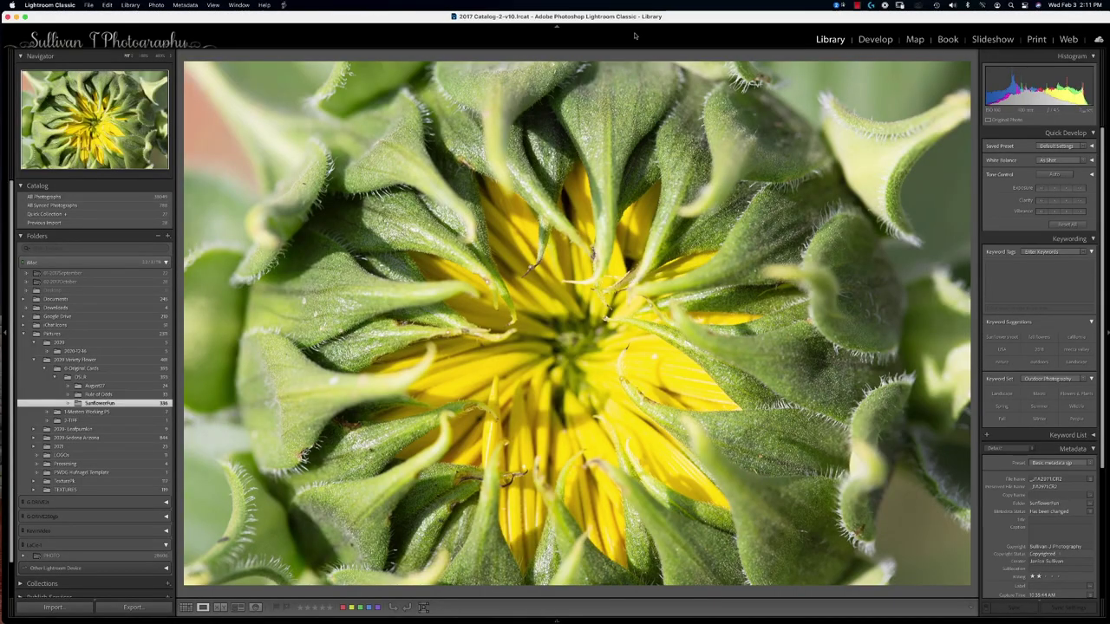
Switch the Library to Grid view, showing the five SunflowerFun thumbnails.
key(g)
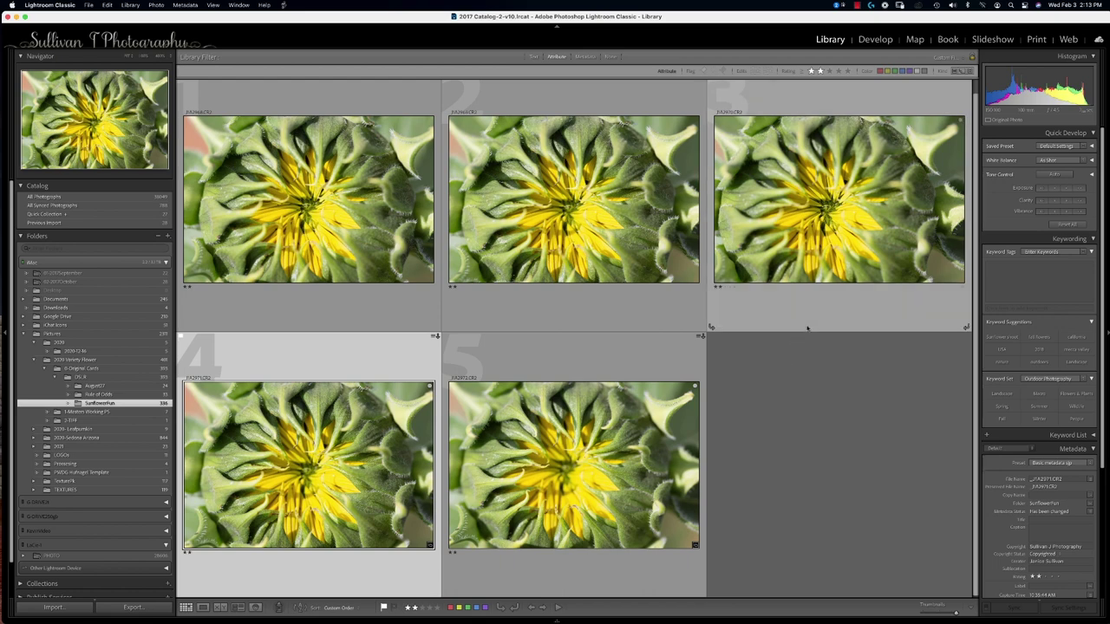
Open the sunflower photo in Develop, expand Lens Corrections and inspect the leaves at 100%.
click(874, 40)
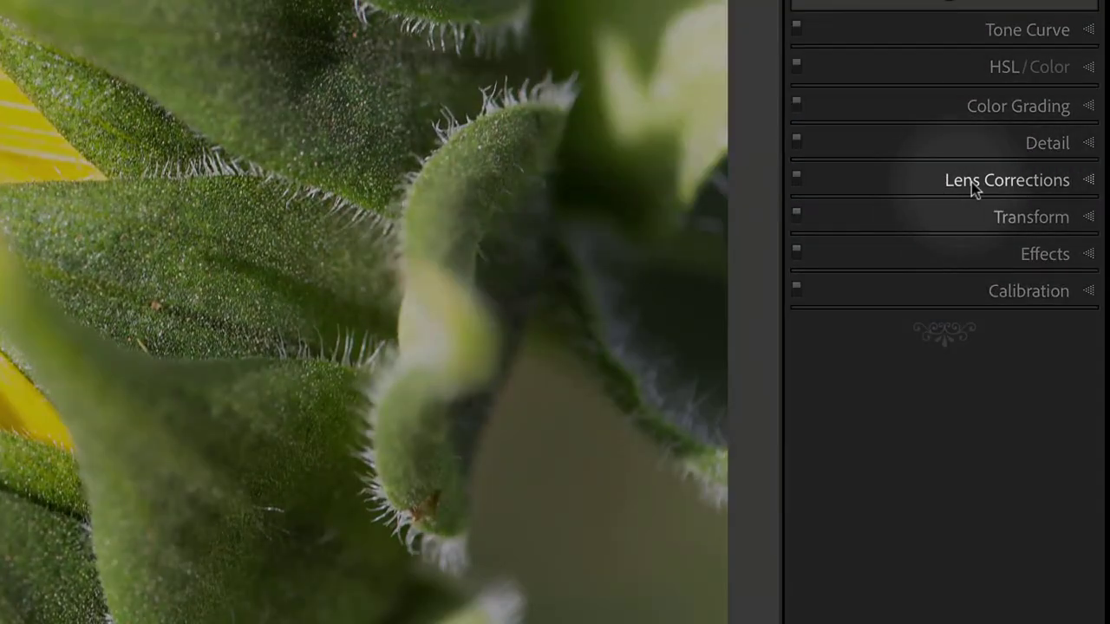
click(1010, 549)
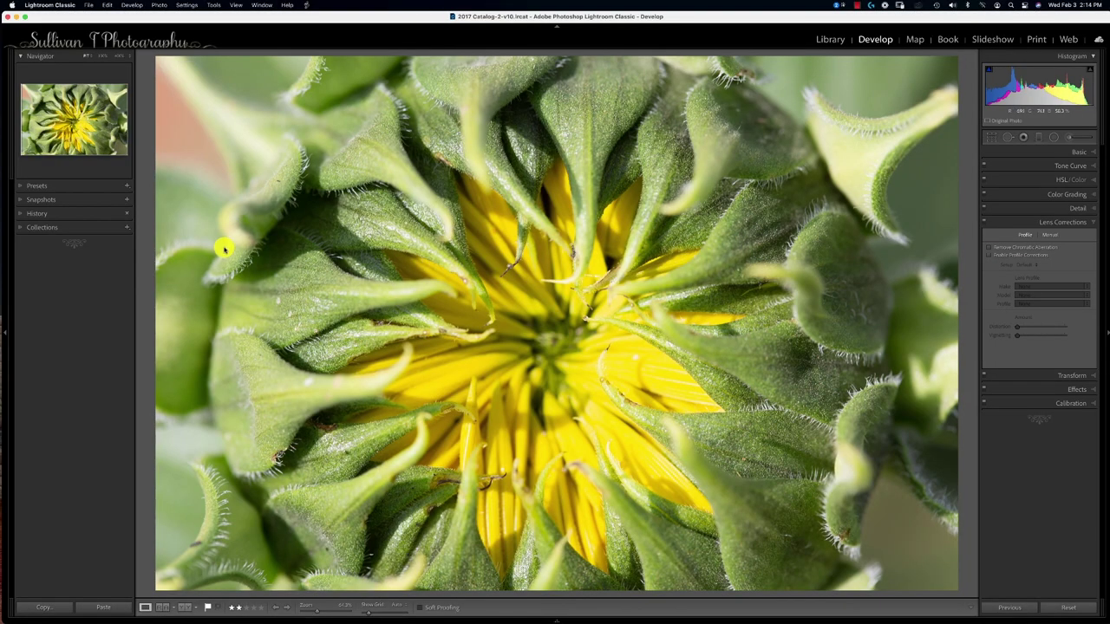
click(224, 257)
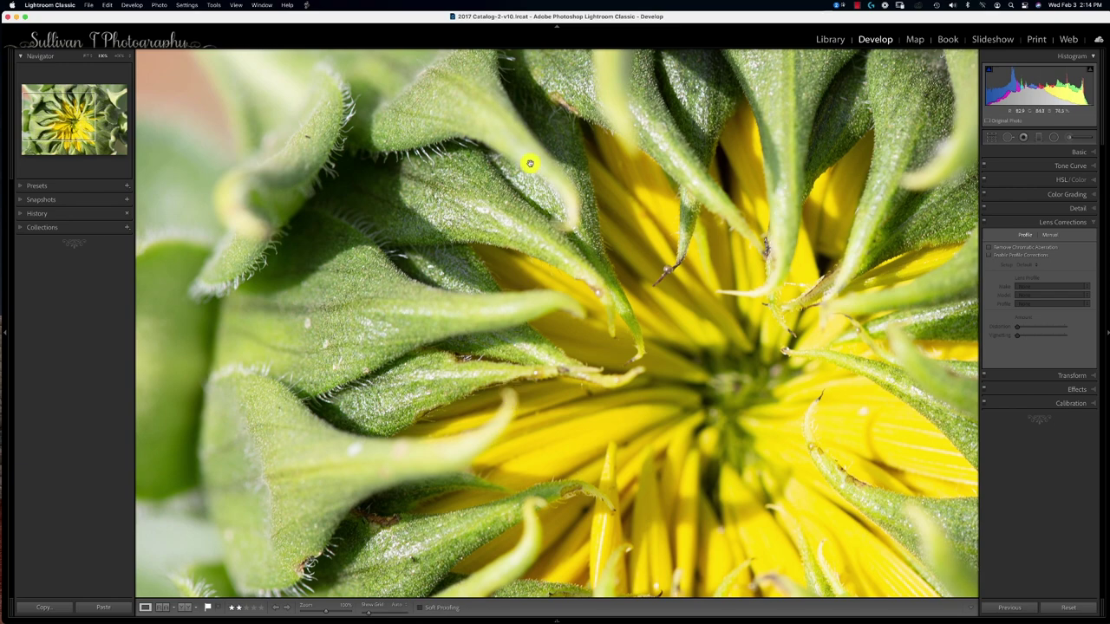
click(790, 198)
Remove chromatic aberration and enable lens profile corrections, toggling them once to compare.
click(1029, 248)
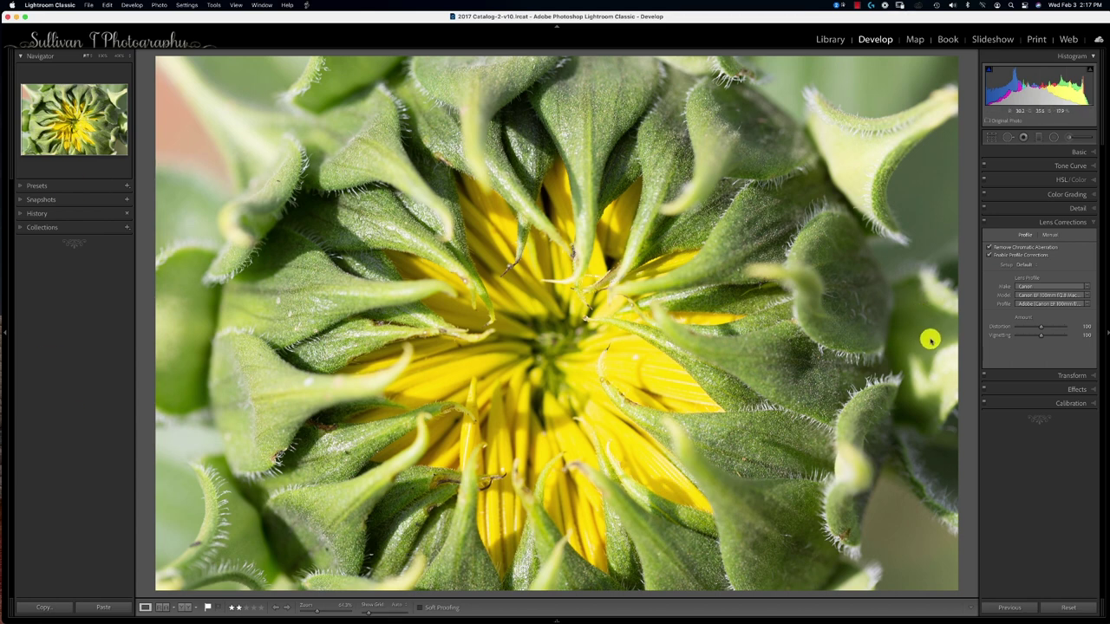
click(990, 254)
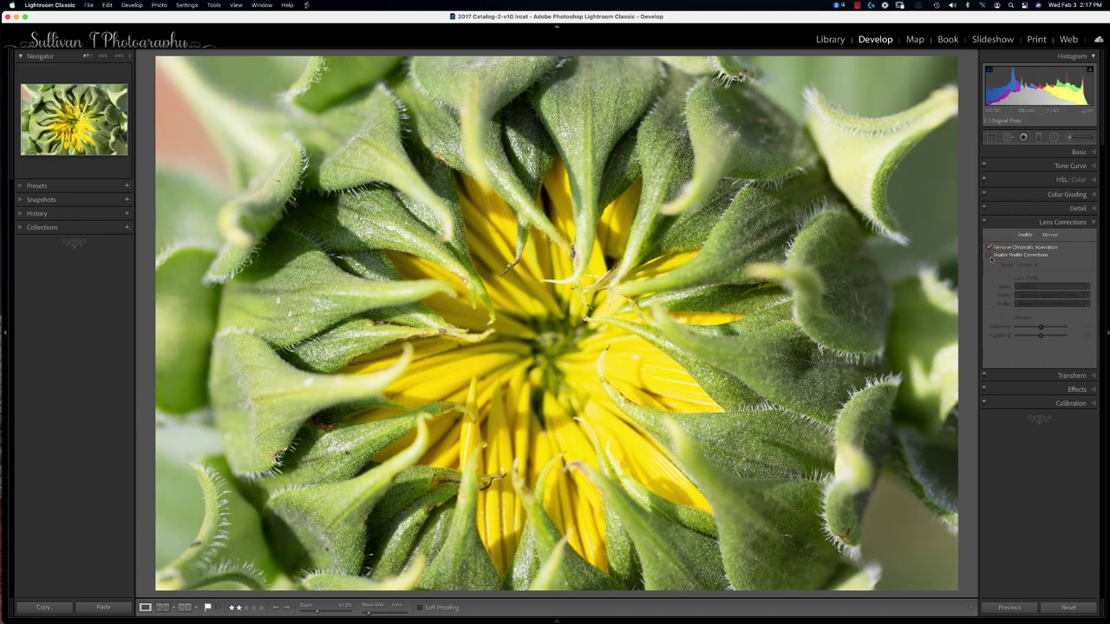
click(990, 255)
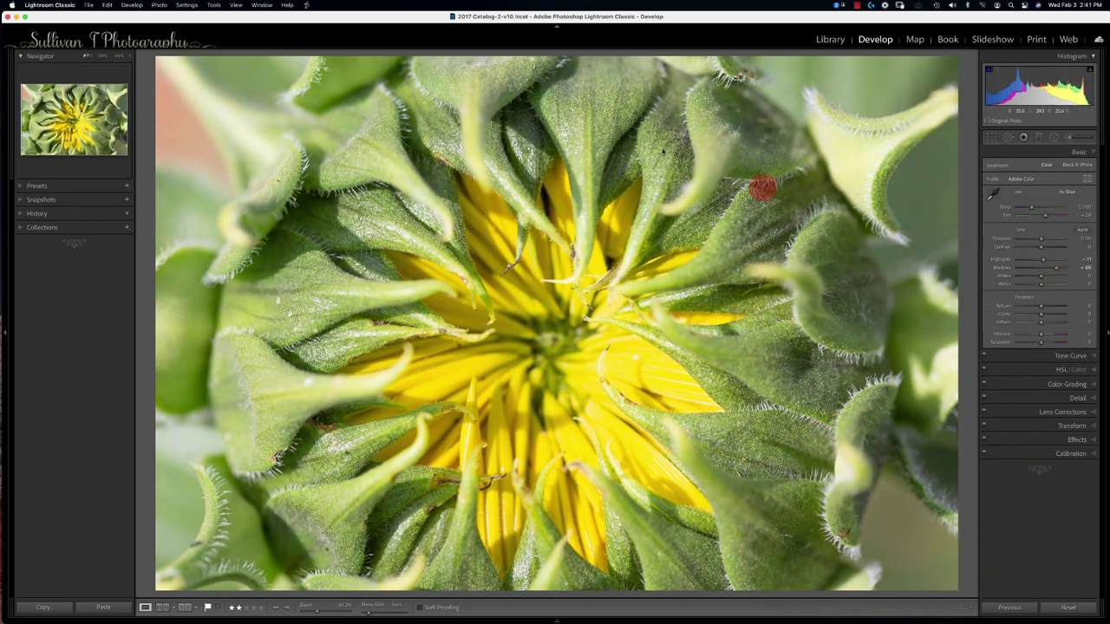
Check leaf detail at 1:1, then set Whites to +1 and Highlights to -100.
click(527, 119)
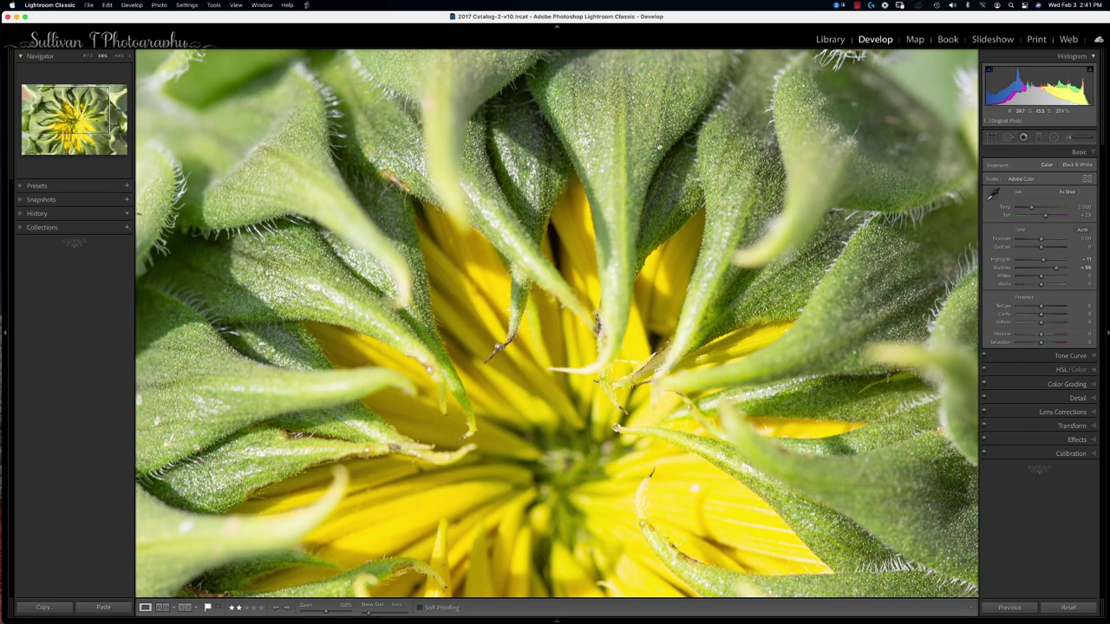
click(200, 244)
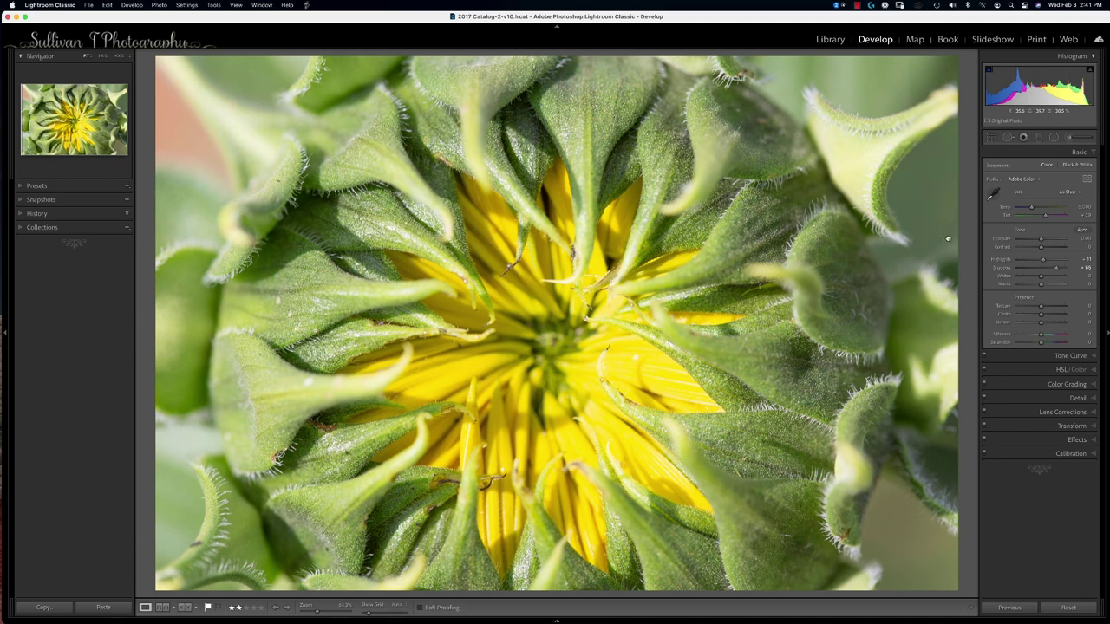
mouse_move(1036, 278)
mouse_down()
mouse_move(1020, 275)
mouse_move(1037, 279)
mouse_up()
drag(1034, 261, 1012, 260)
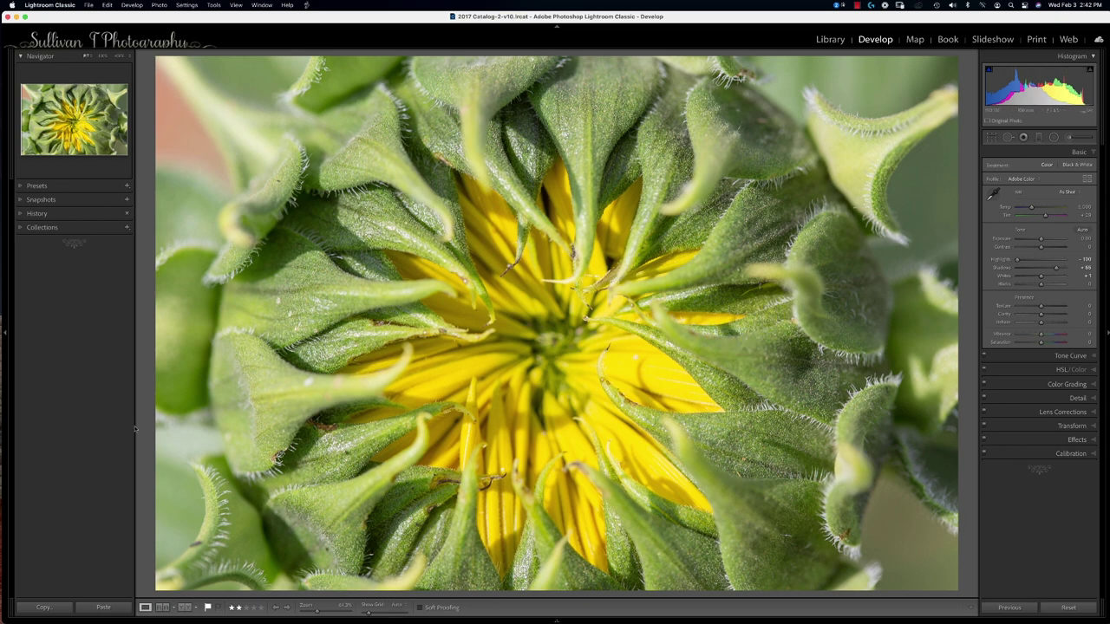
click(185, 608)
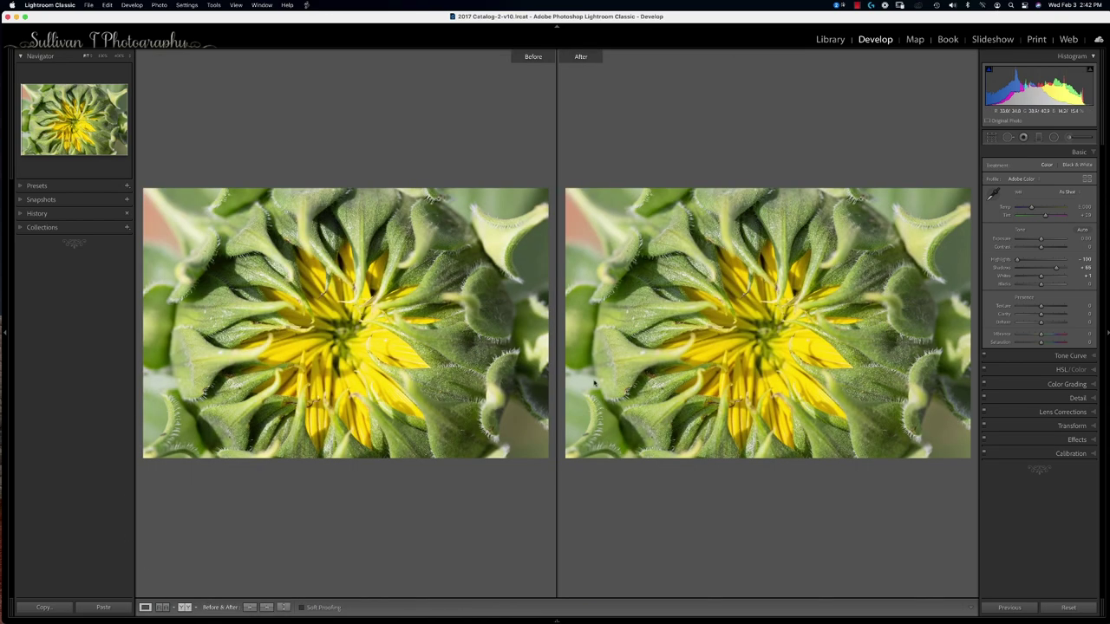
click(329, 224)
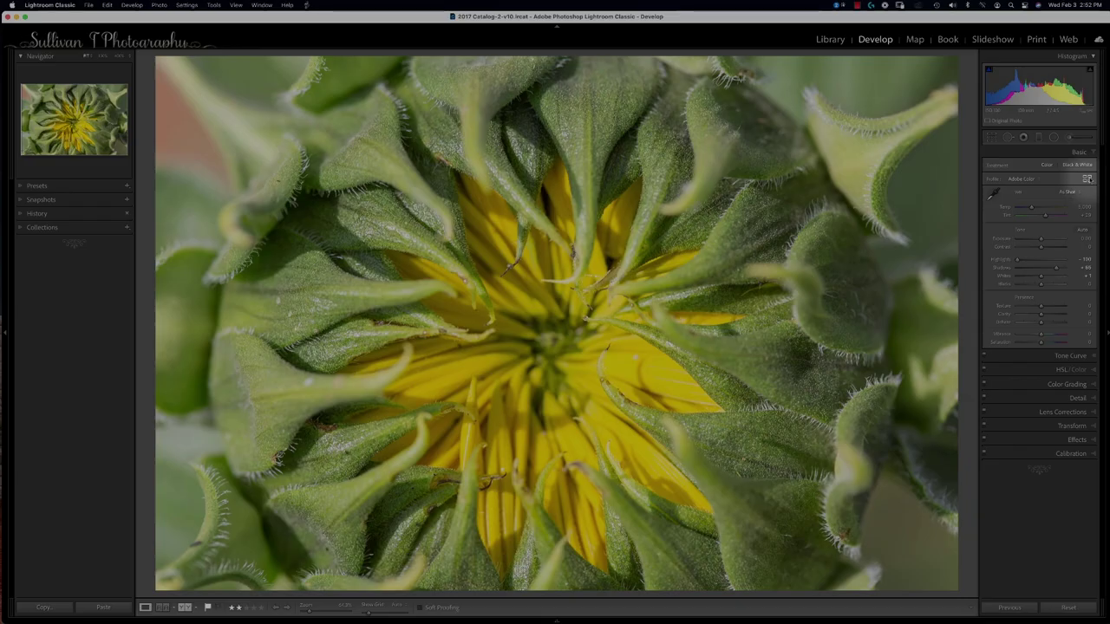
click(1059, 400)
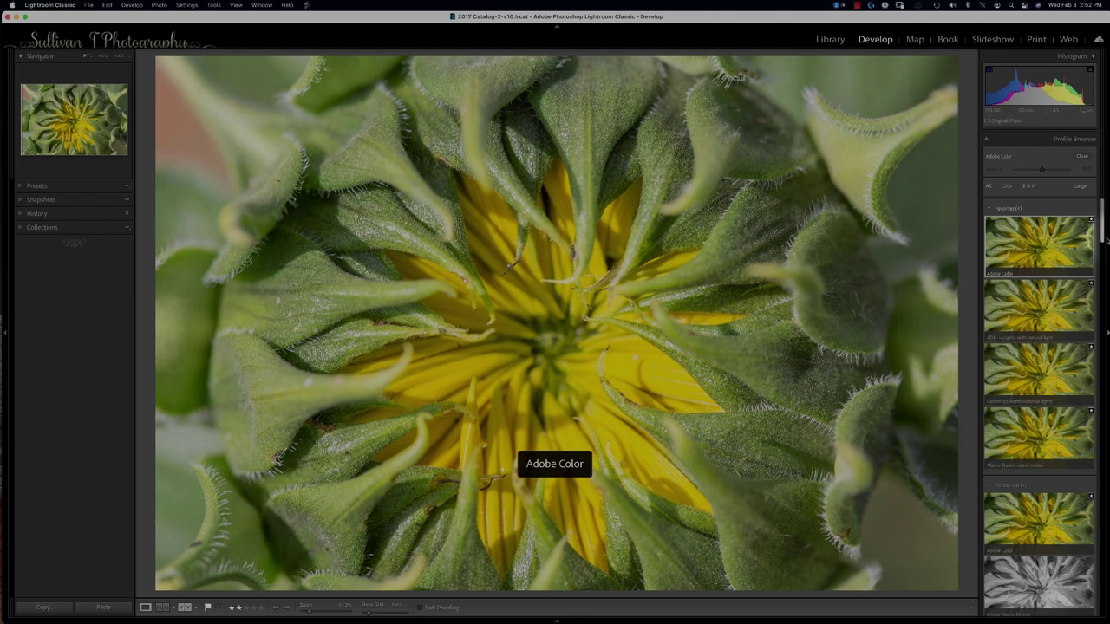
mouse_move(1102, 236)
mouse_down()
mouse_move(1084, 290)
mouse_move(1079, 447)
mouse_move(1099, 612)
mouse_move(1086, 343)
mouse_up()
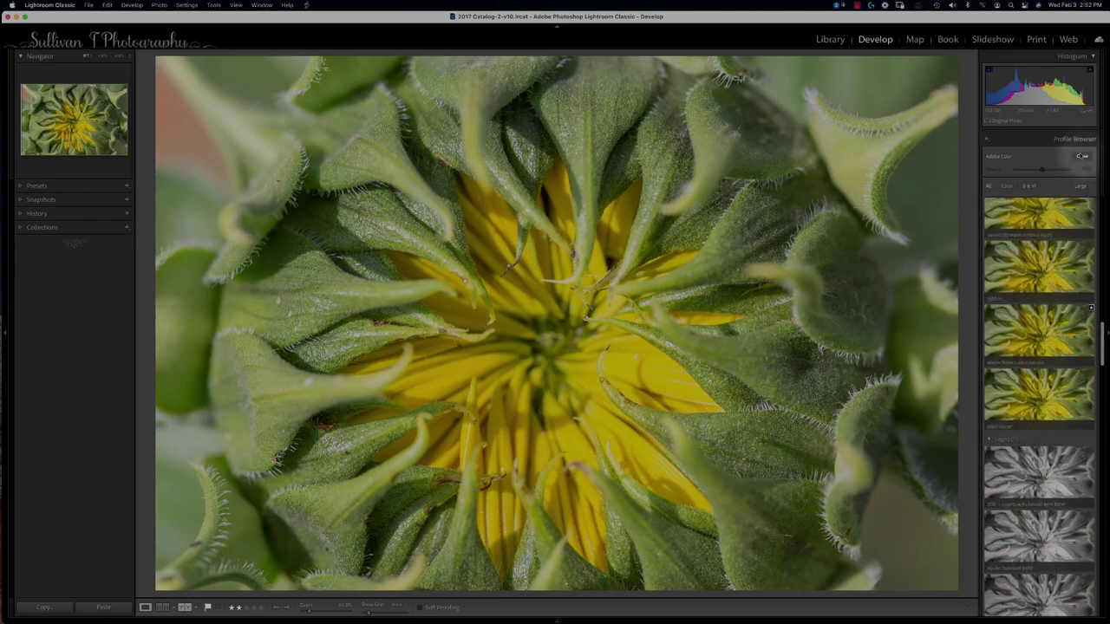
click(1082, 157)
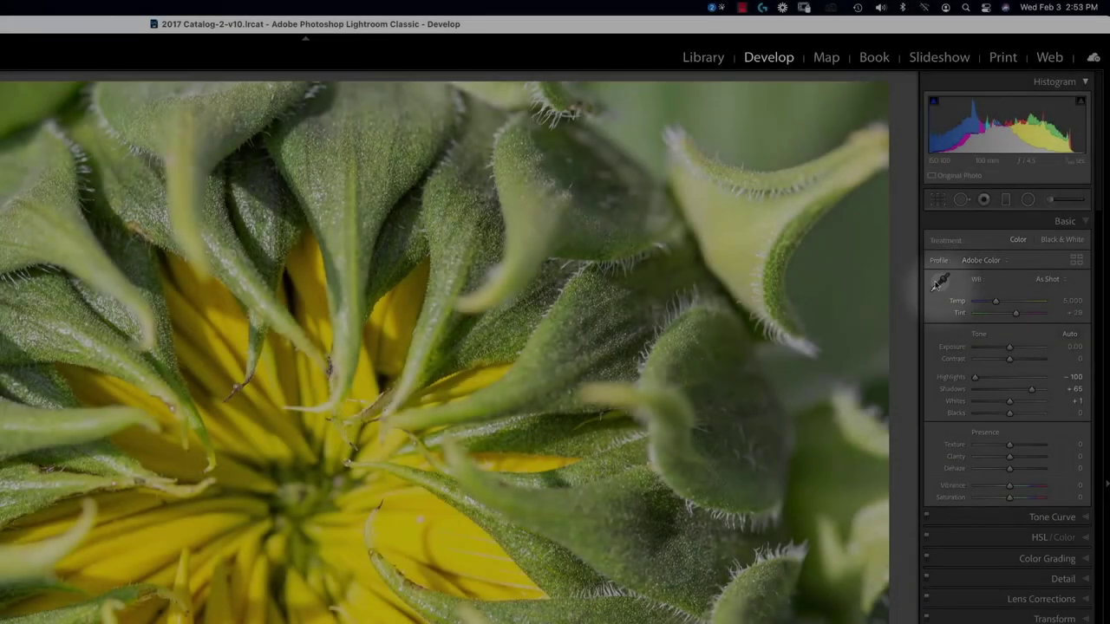
Set white balance from a neutral spot with the WB eyedropper and show the filmstrip.
click(945, 280)
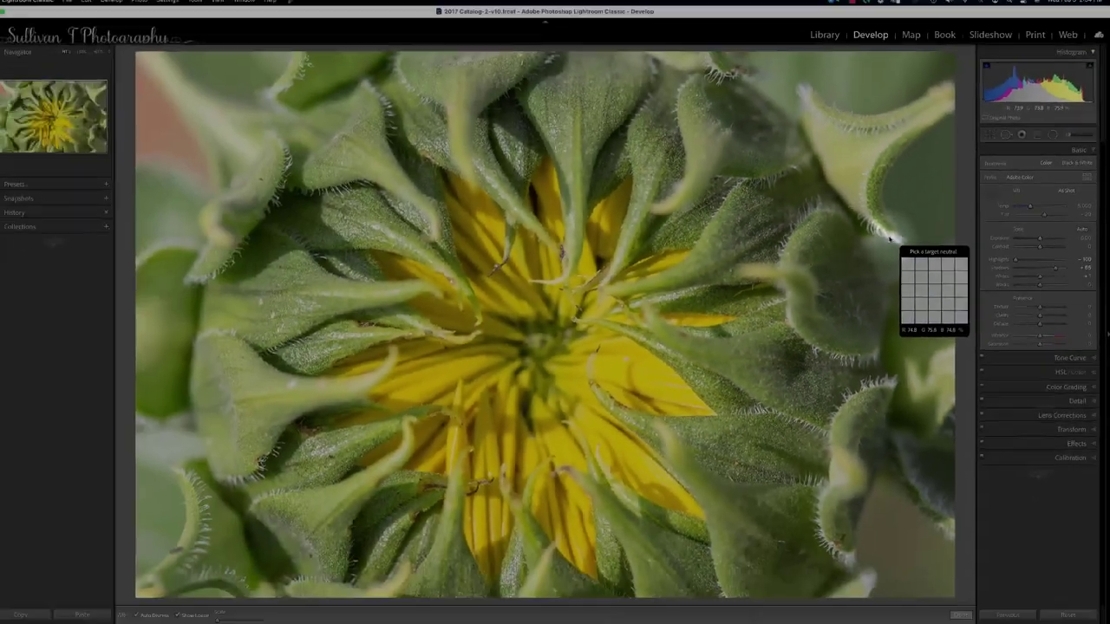
click(888, 239)
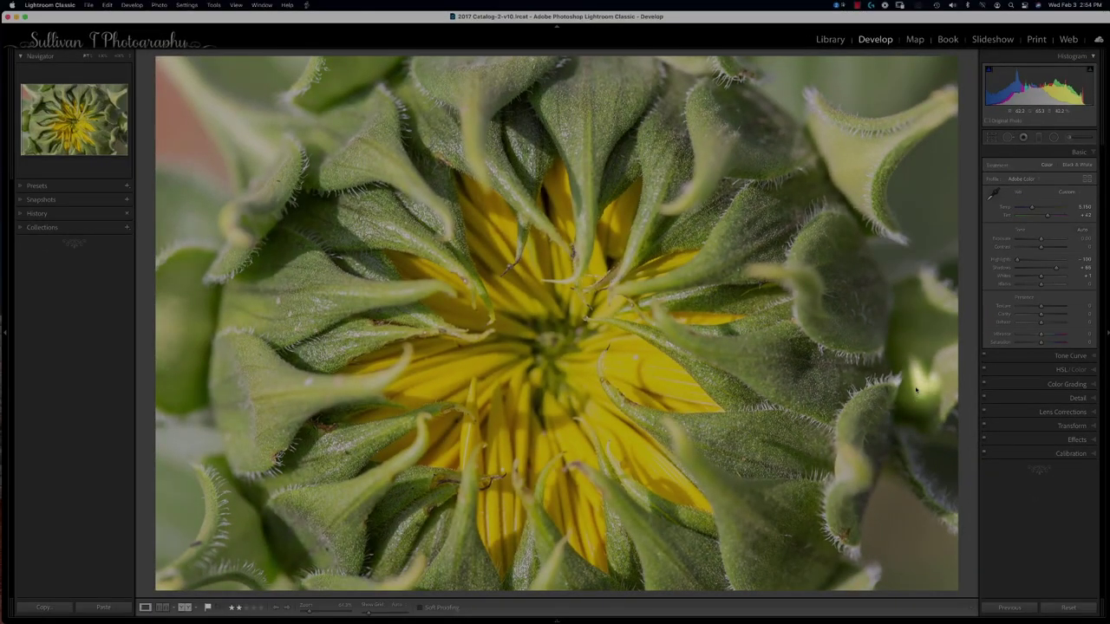
key(F6)
Try Auto and Fluorescent white balance, undoing back to Auto (Temp 4,300, Tint +30).
click(1066, 191)
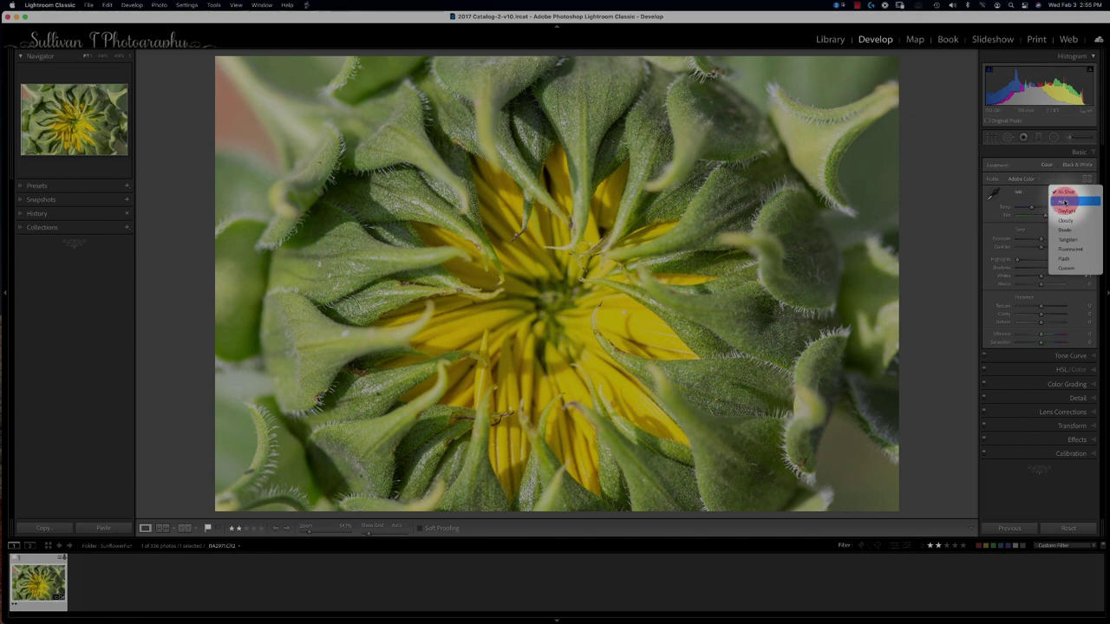
click(1064, 202)
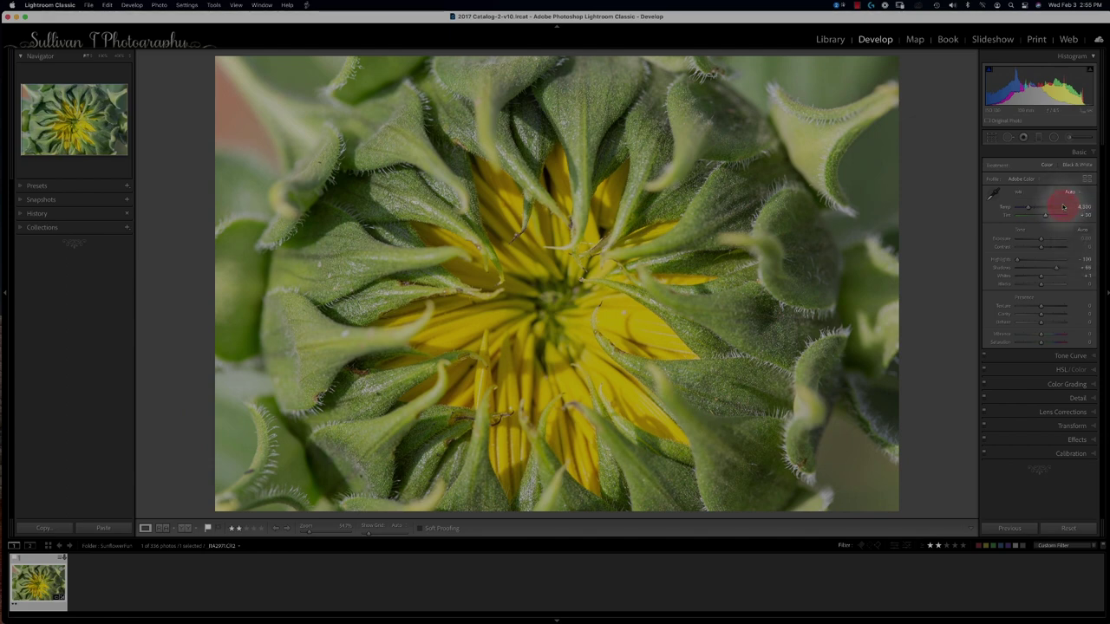
click(1070, 192)
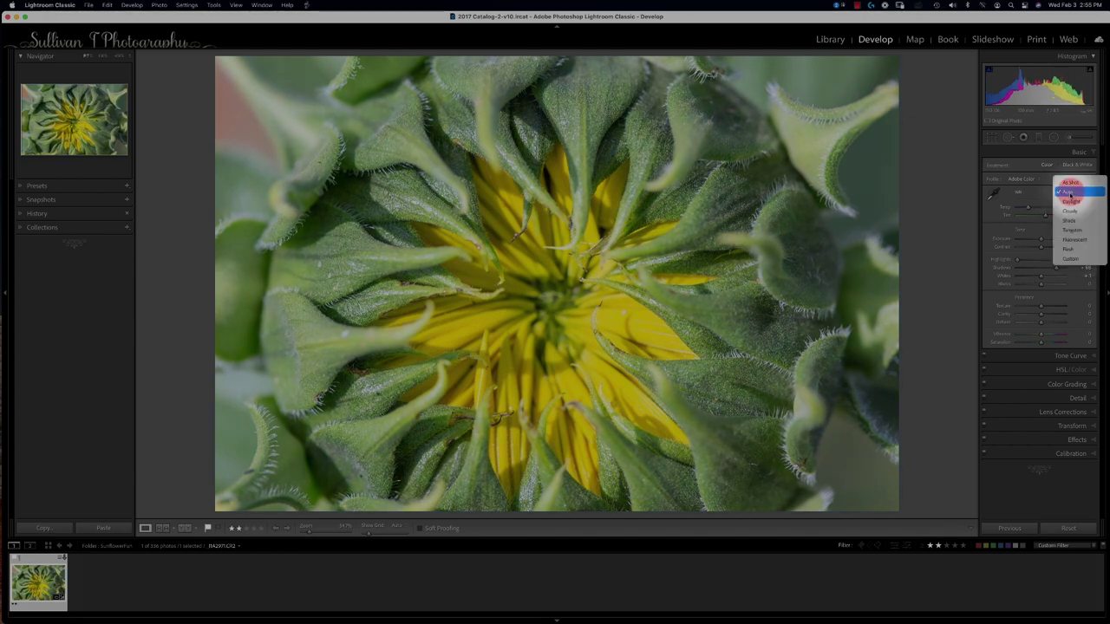
click(1072, 239)
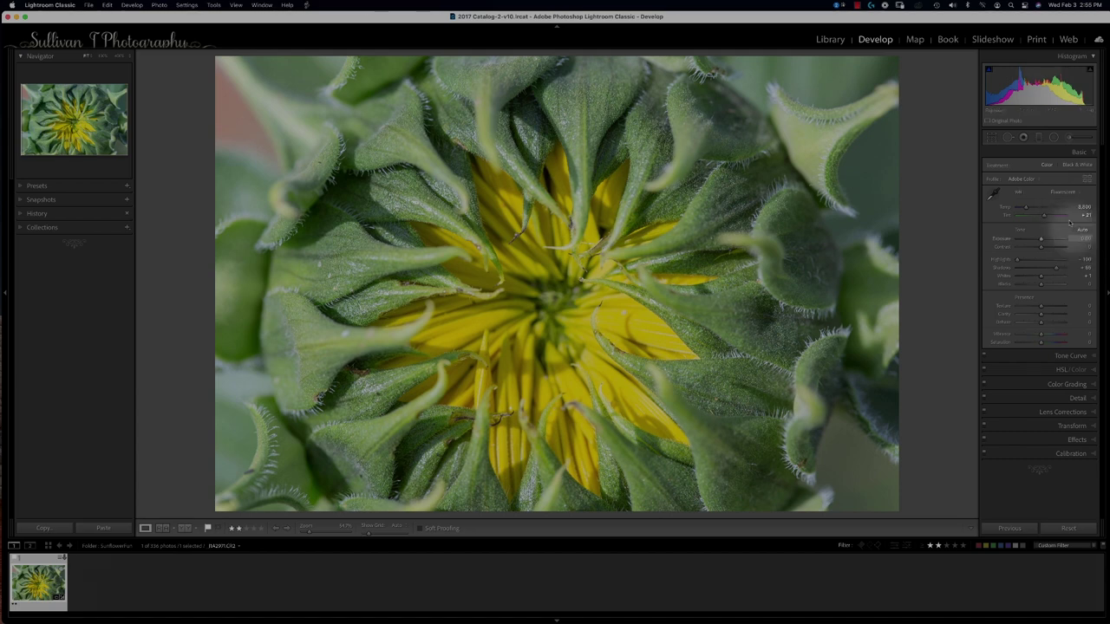
key(super+z)
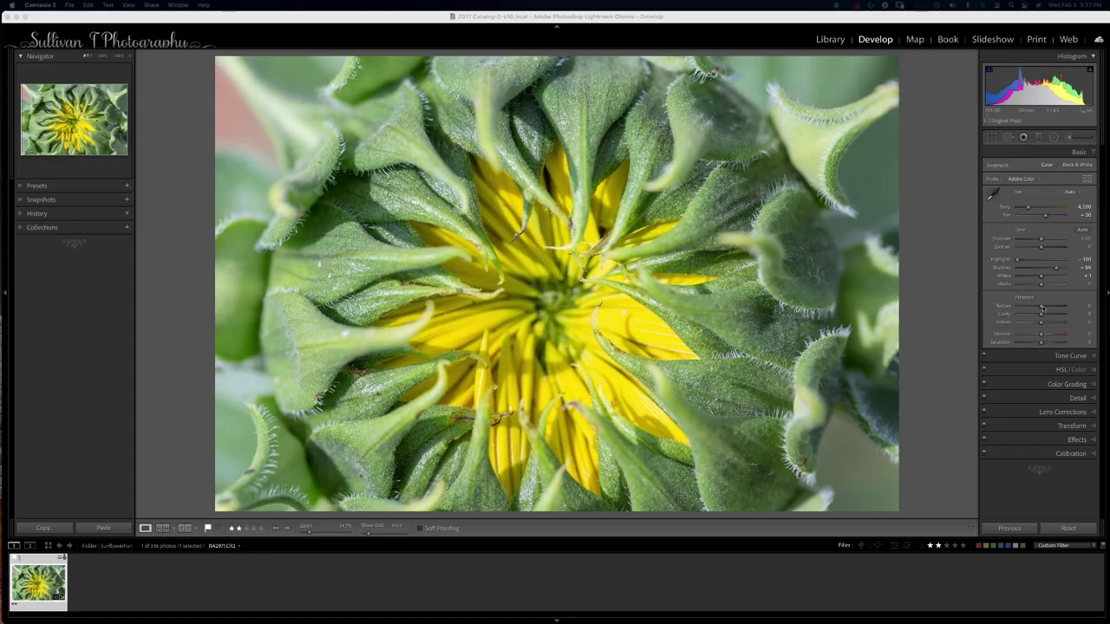
Raise Texture to +46, then soften it back and add Clarity to the bud.
mouse_move(1040, 307)
mouse_down()
mouse_move(1066, 307)
mouse_move(1048, 307)
mouse_up()
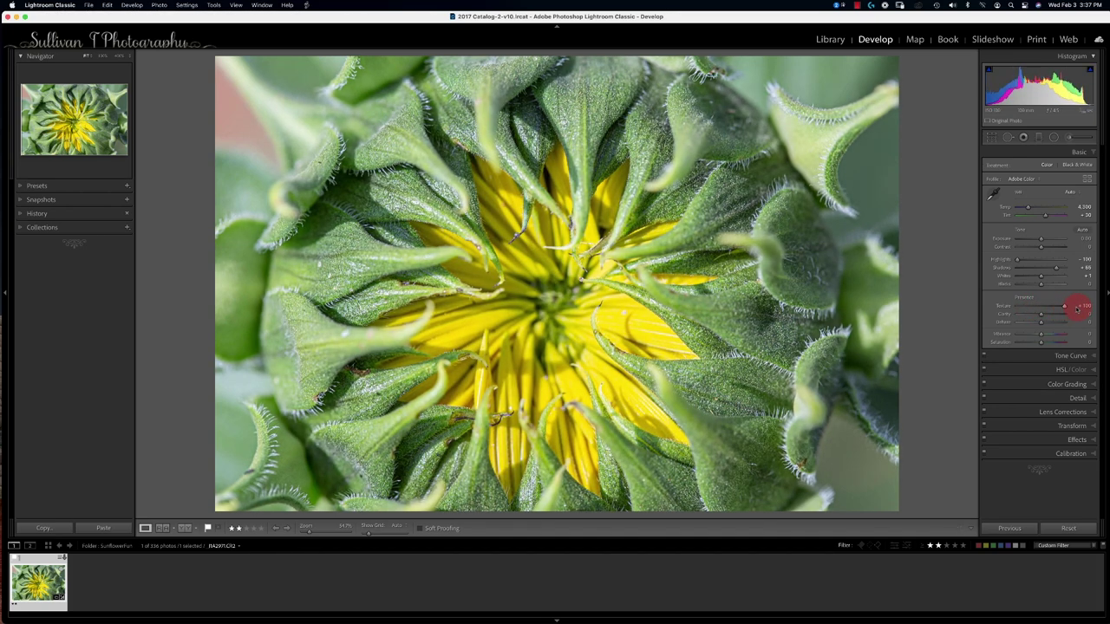
drag(1060, 309, 1025, 312)
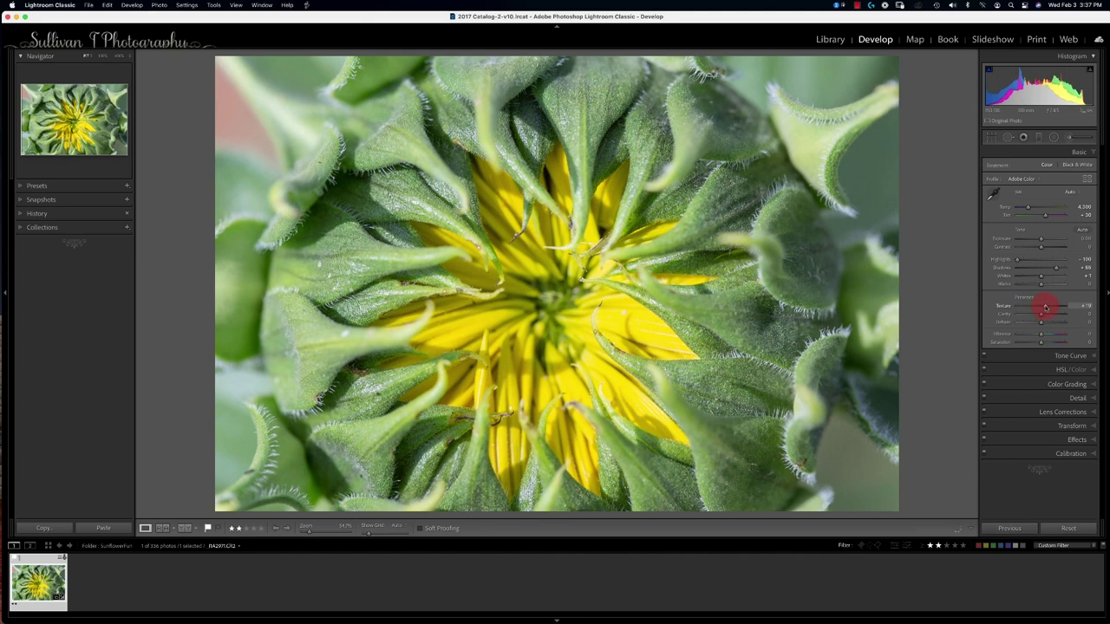
mouse_move(1043, 316)
mouse_down()
mouse_move(1061, 314)
mouse_move(1018, 317)
mouse_move(1063, 314)
mouse_move(1027, 317)
mouse_move(1052, 315)
mouse_move(1035, 317)
mouse_move(1045, 335)
mouse_up()
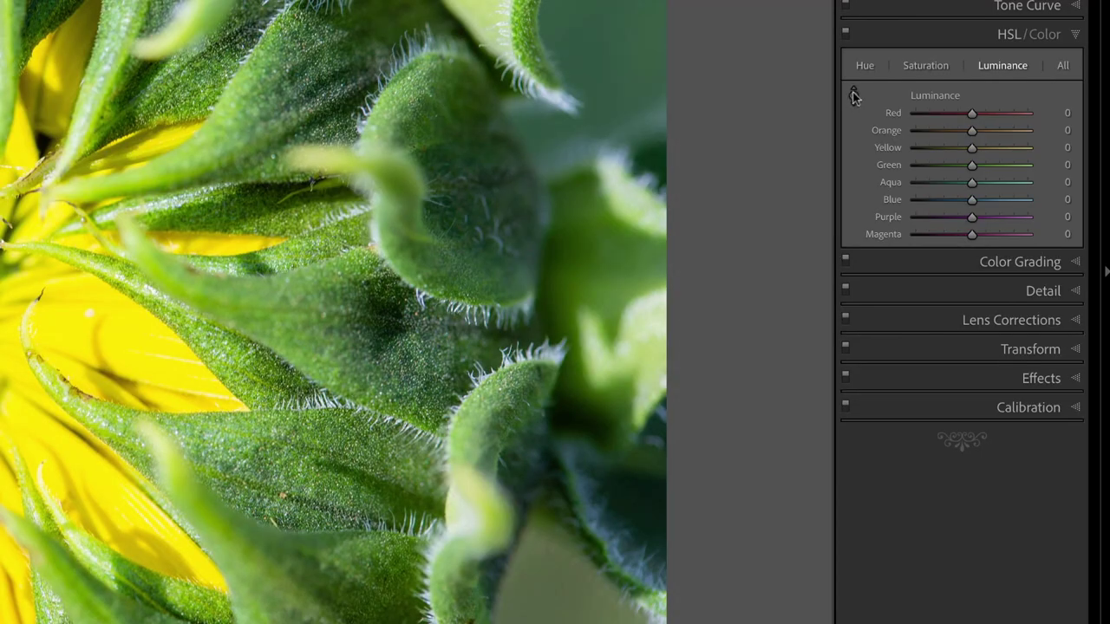
Darken the green leaves with the Luminance targeted adjustment tool, bringing greens to -30.
click(853, 94)
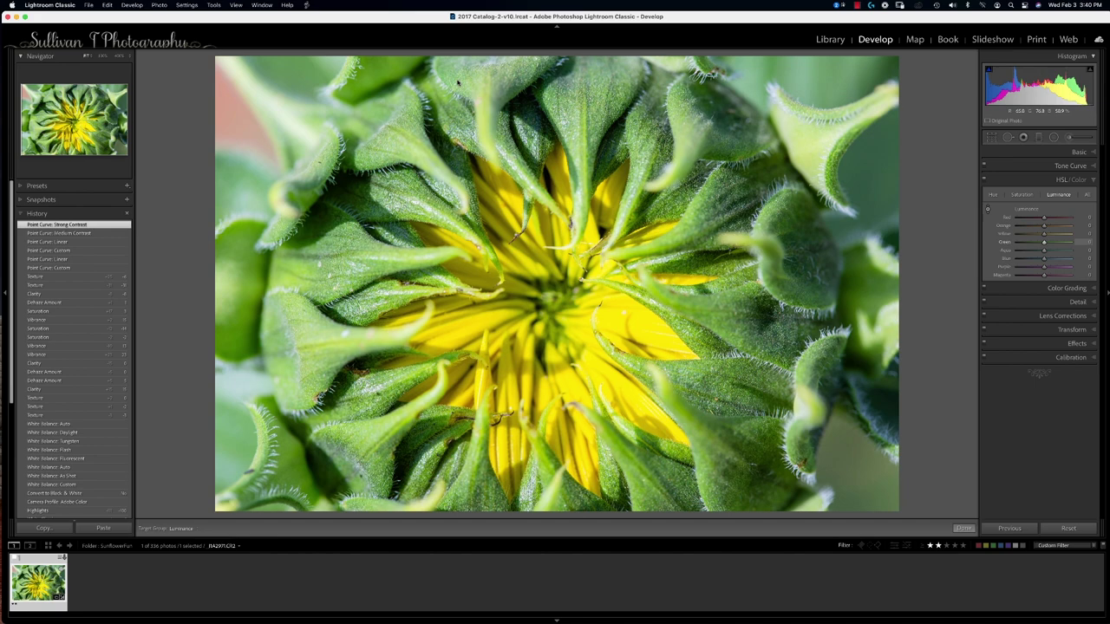
click(464, 78)
mouse_move(465, 78)
mouse_down()
mouse_move(464, 89)
mouse_move(472, 40)
mouse_up()
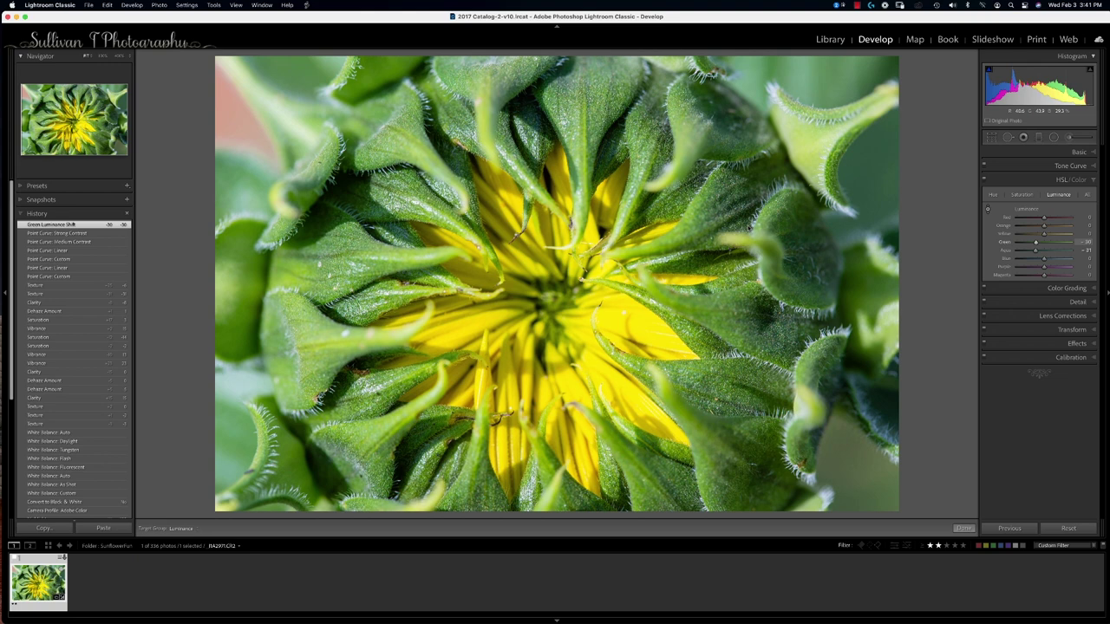
click(1068, 194)
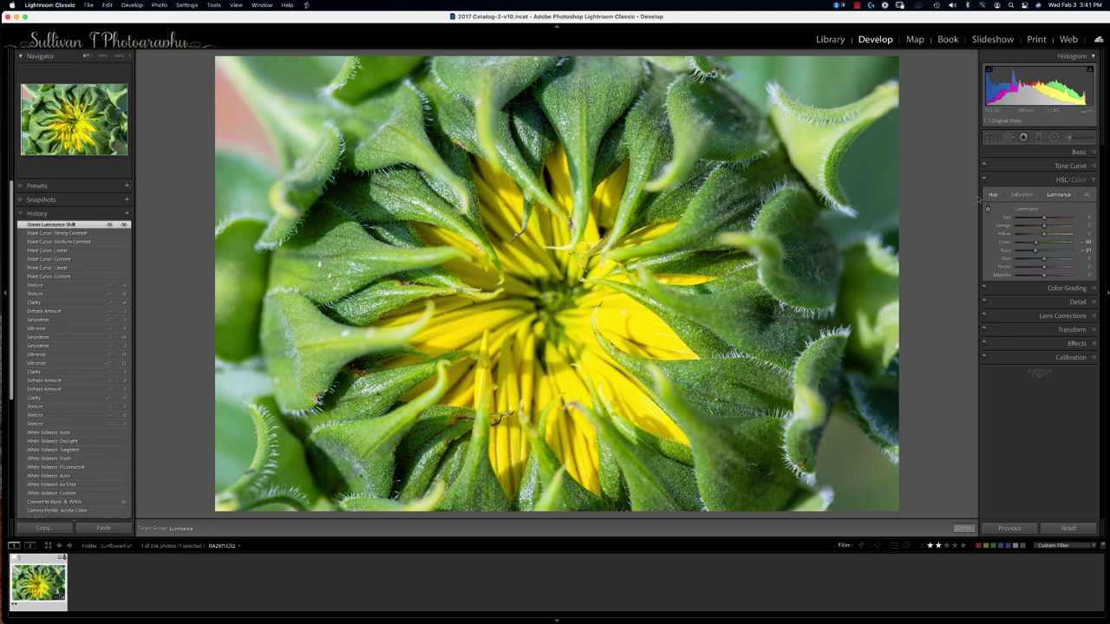
Desaturate the yellows and greens using the Saturation targeted adjustment tool on the bud.
click(1026, 196)
click(653, 127)
drag(653, 127, 651, 112)
Shift the yellow and green hues toward orange using the Hue targeted adjustment tool.
click(997, 195)
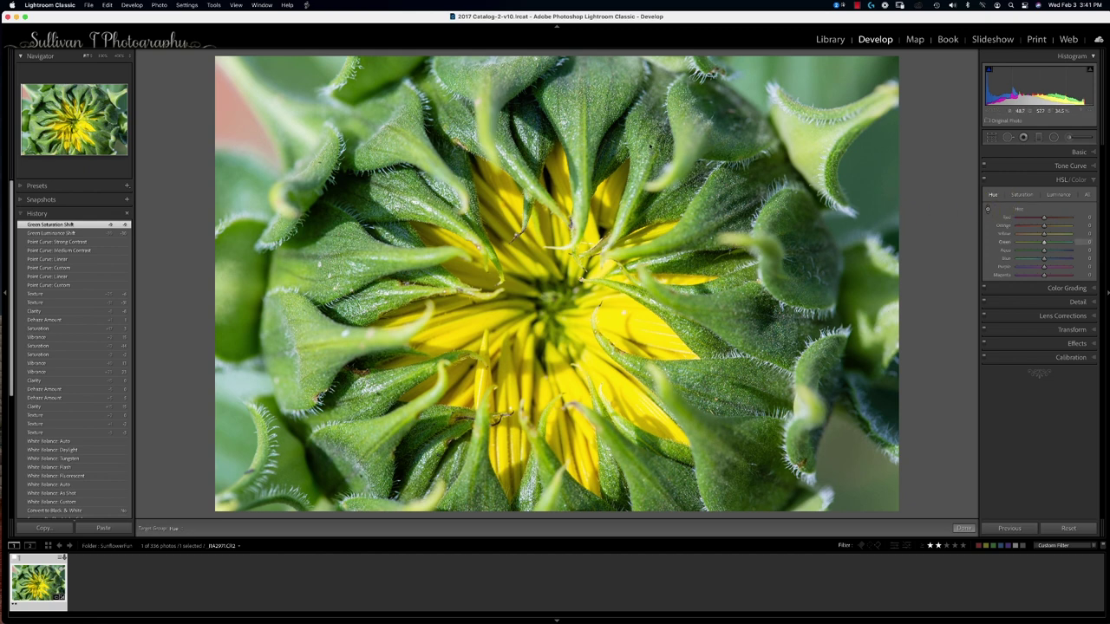
click(646, 145)
drag(646, 145, 643, 145)
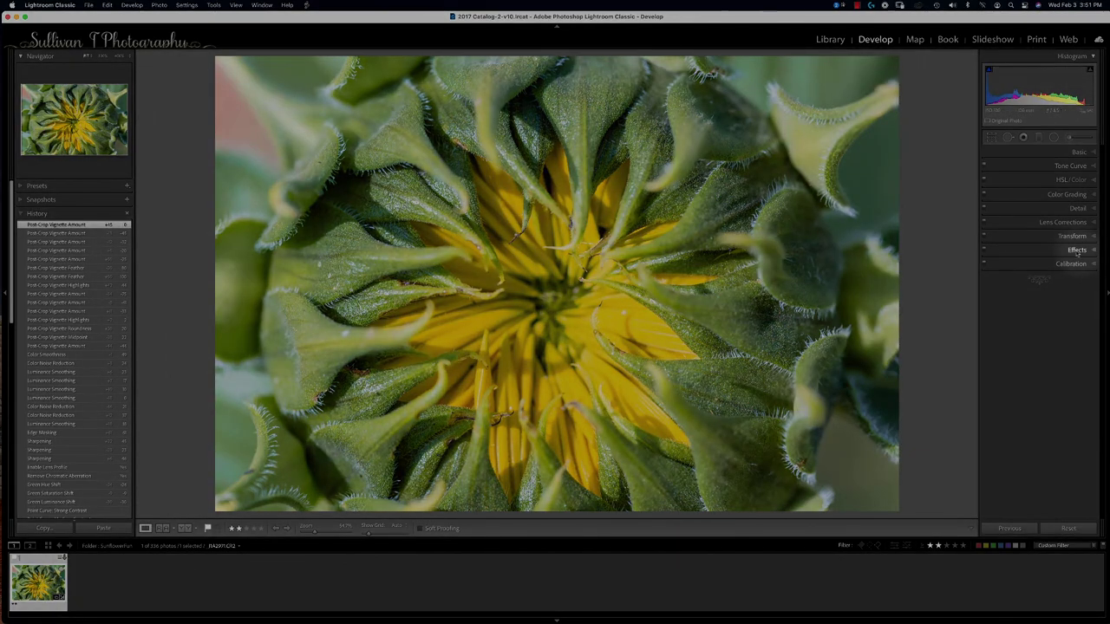
Try a dark post-crop vignette, return it to 0, and apply Grain Amount 7.
click(1078, 249)
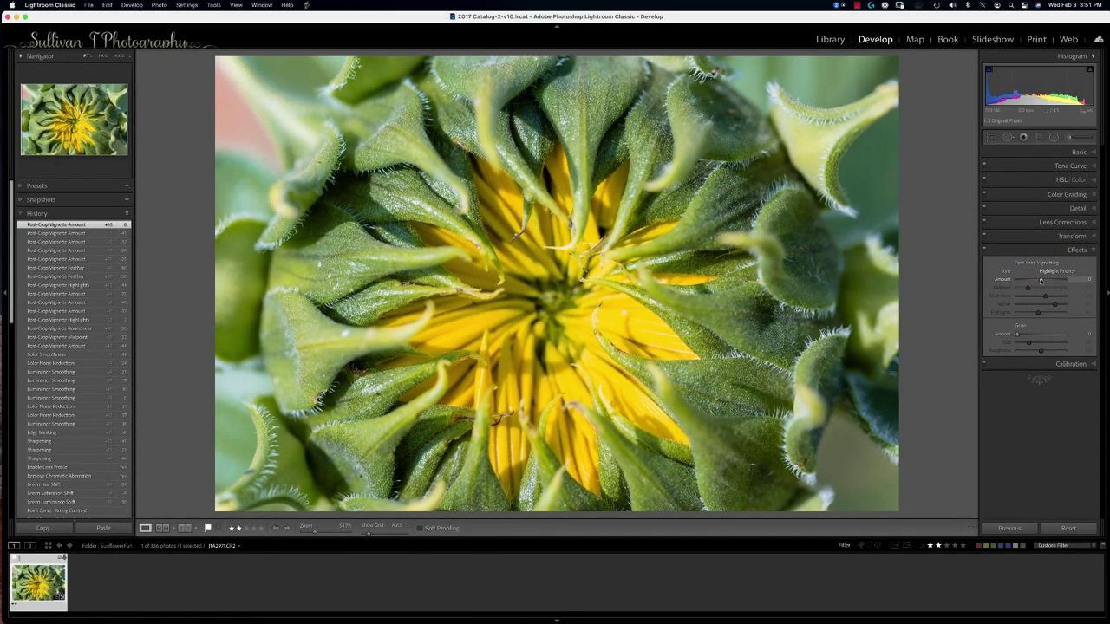
drag(1040, 280, 1037, 279)
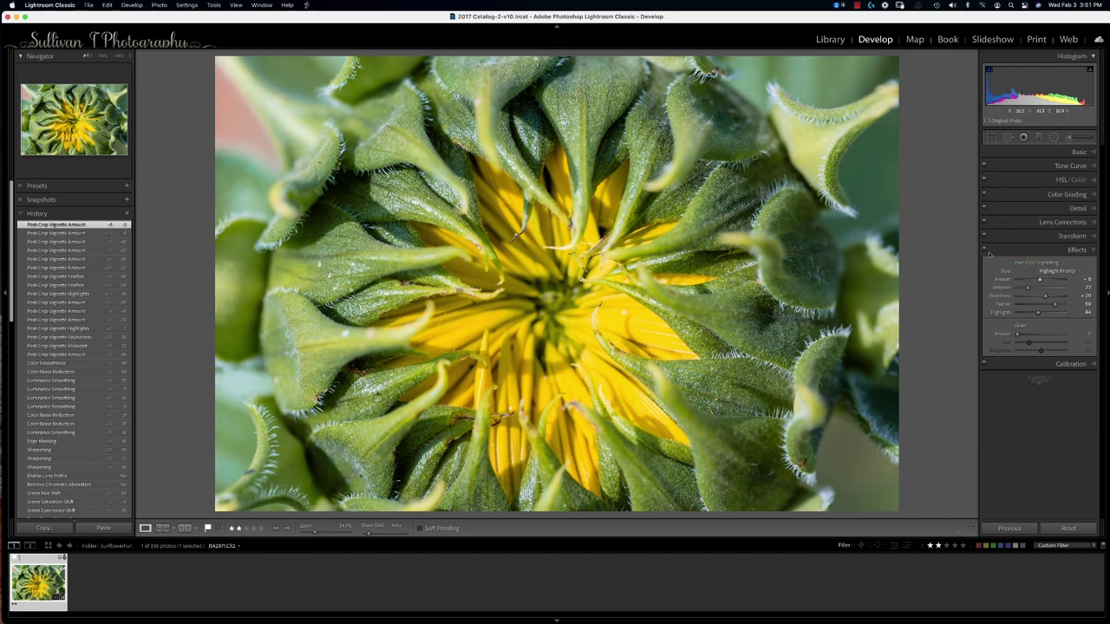
drag(1038, 279, 986, 279)
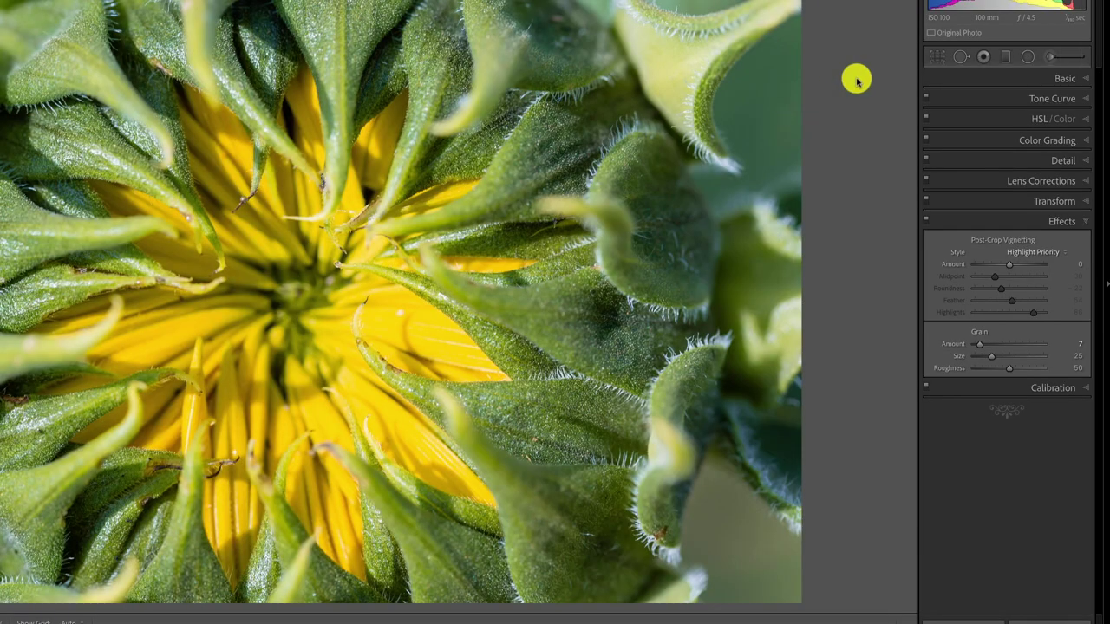
click(969, 61)
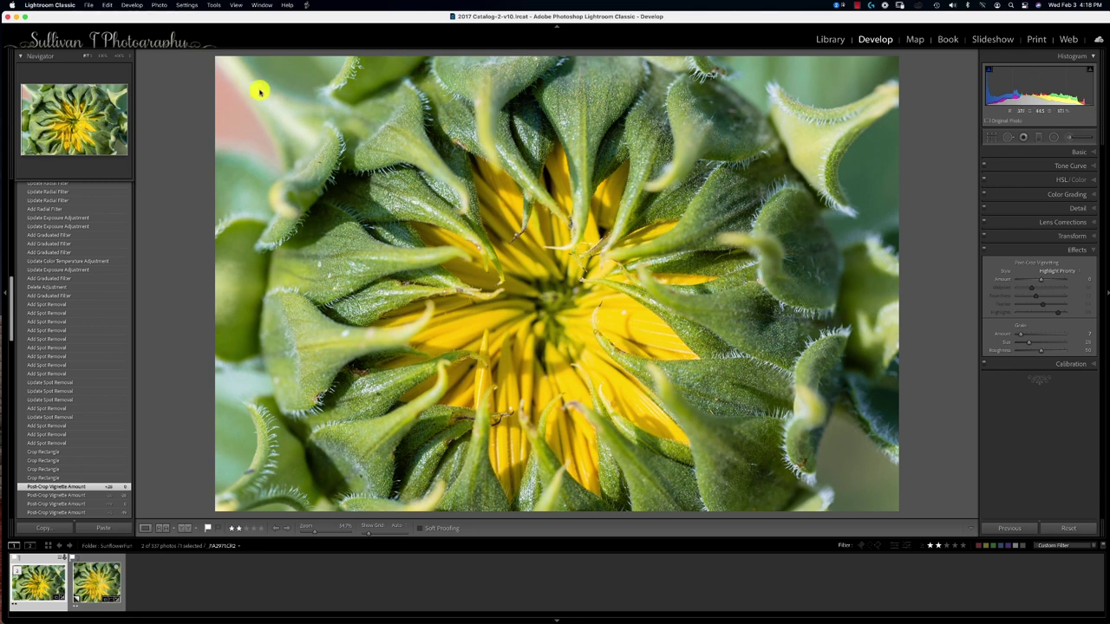
Crop the bud tighter by pulling in the left, right and top edges, then commit.
click(990, 137)
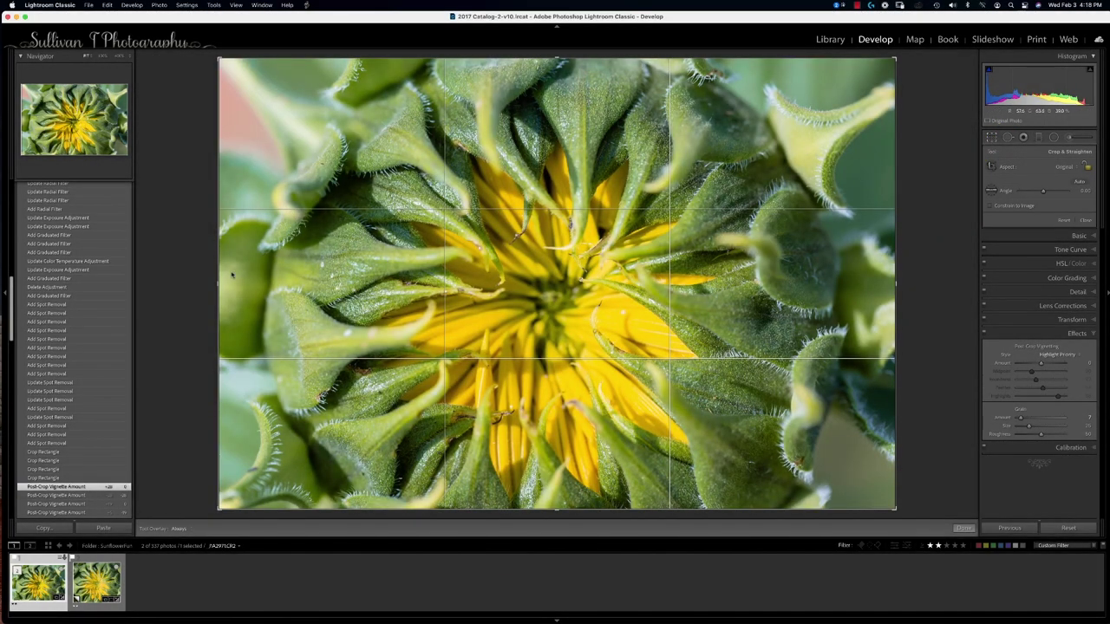
drag(221, 279, 237, 286)
drag(875, 286, 847, 290)
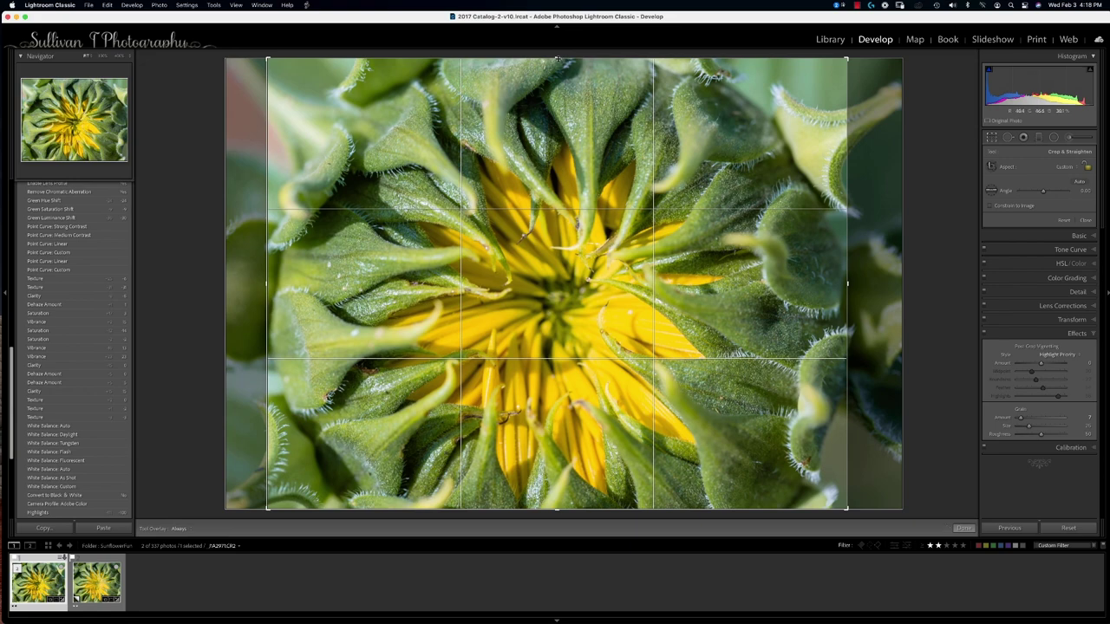
drag(556, 59, 557, 78)
key(Return)
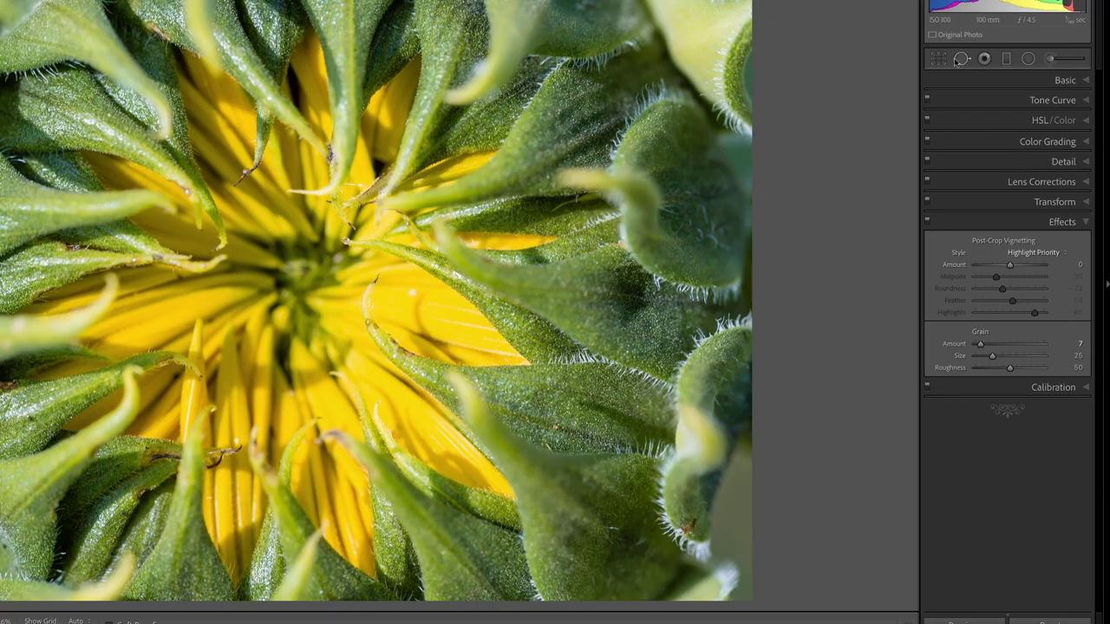
Heal the specks on the left leaf and a yellow petal using Spot Removal Heal at Opacity 100.
click(961, 59)
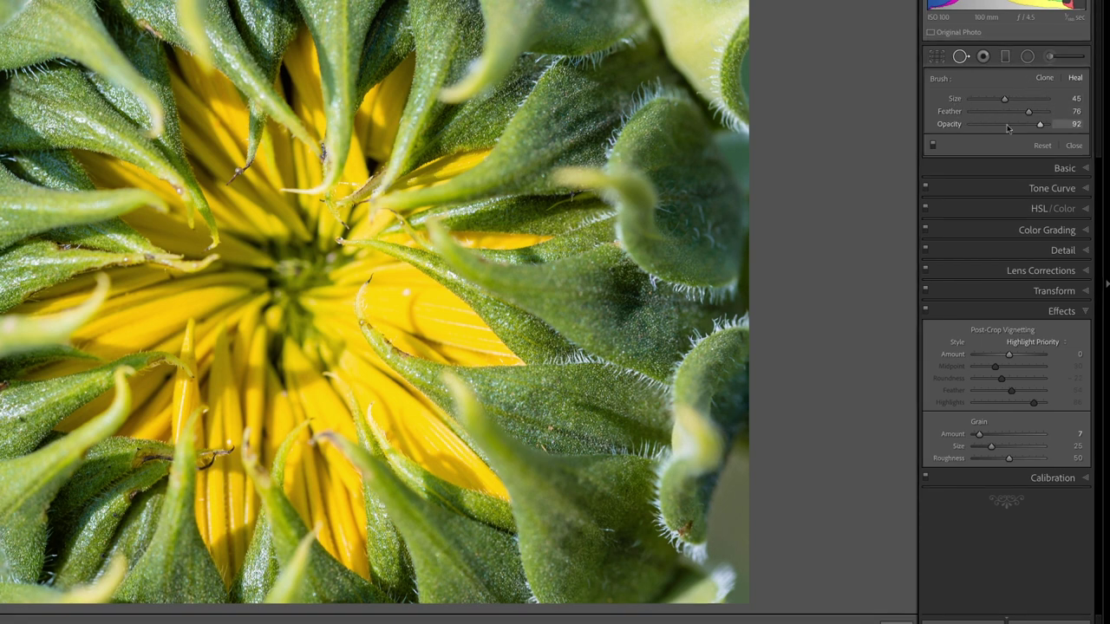
drag(1040, 125, 1049, 124)
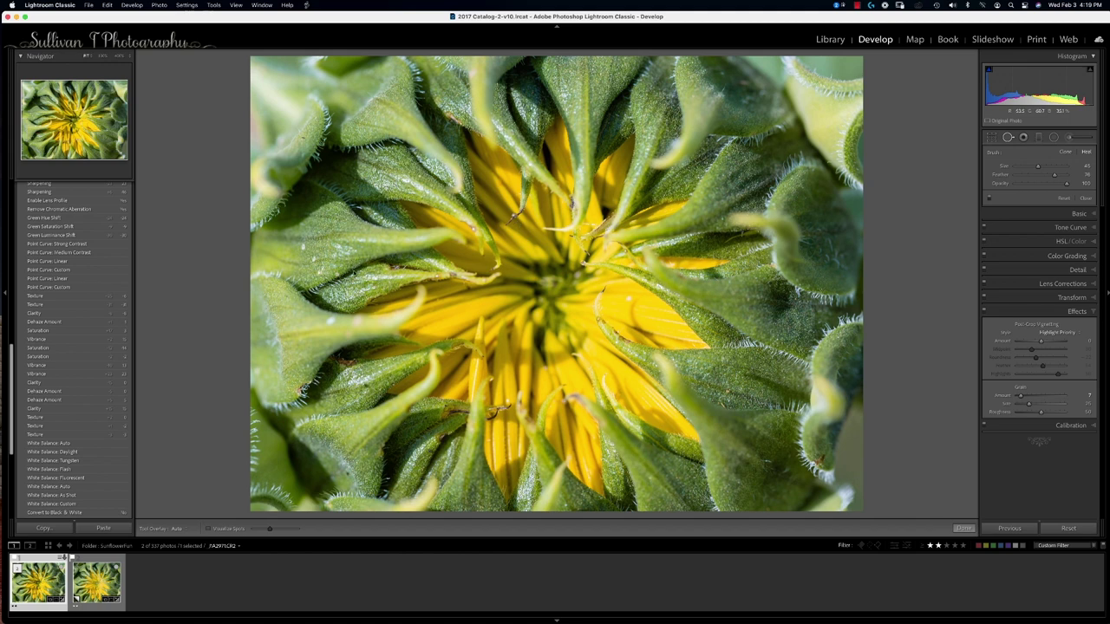
click(324, 318)
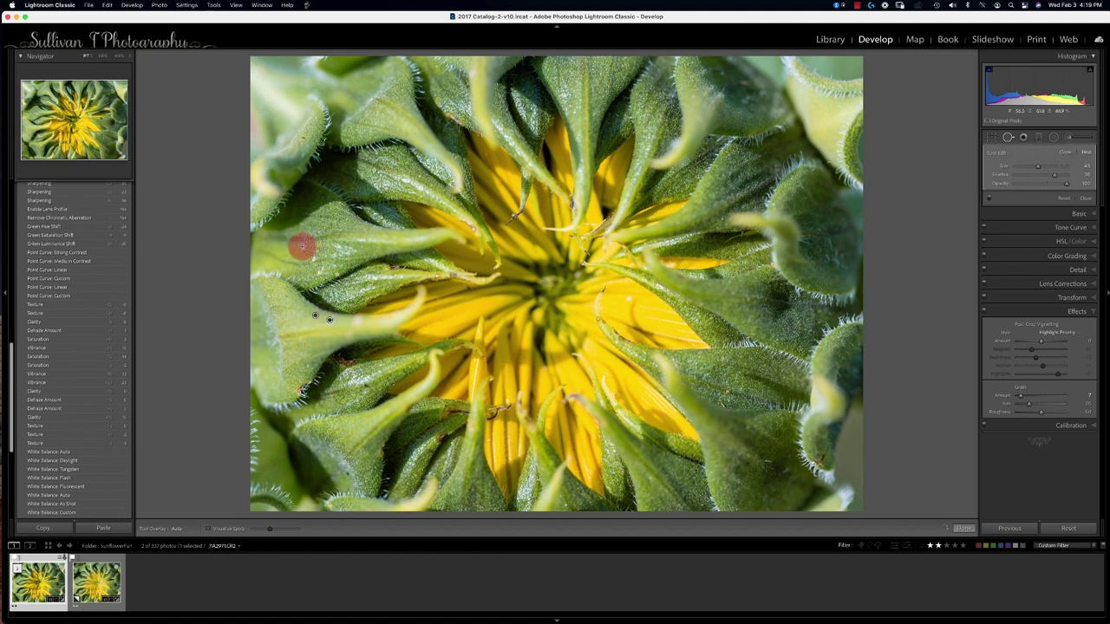
click(301, 247)
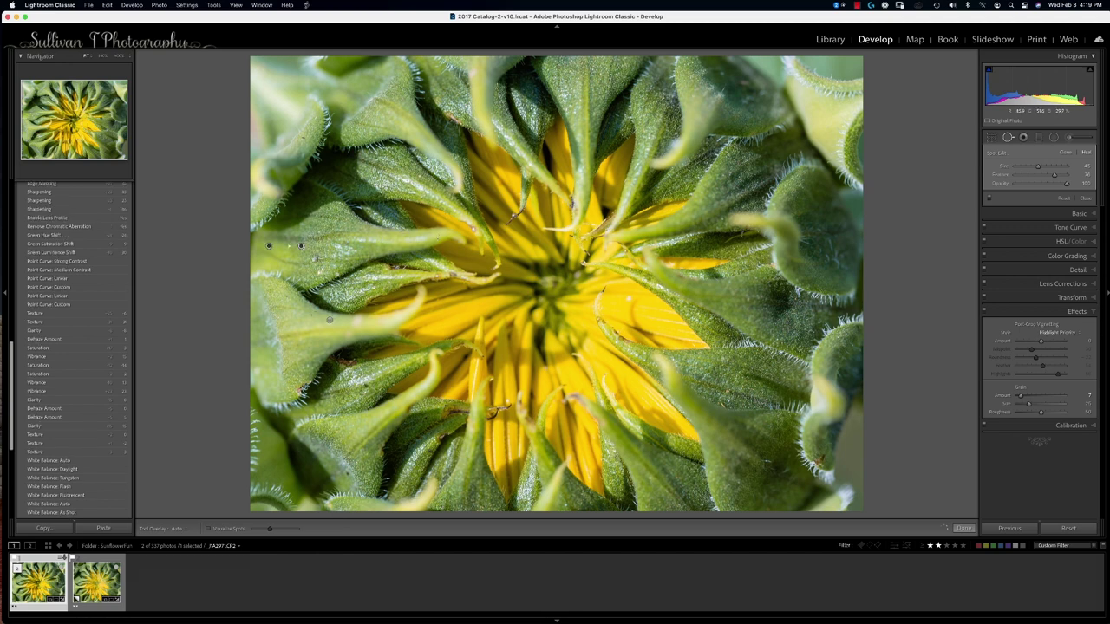
drag(316, 258, 363, 251)
drag(317, 268, 325, 265)
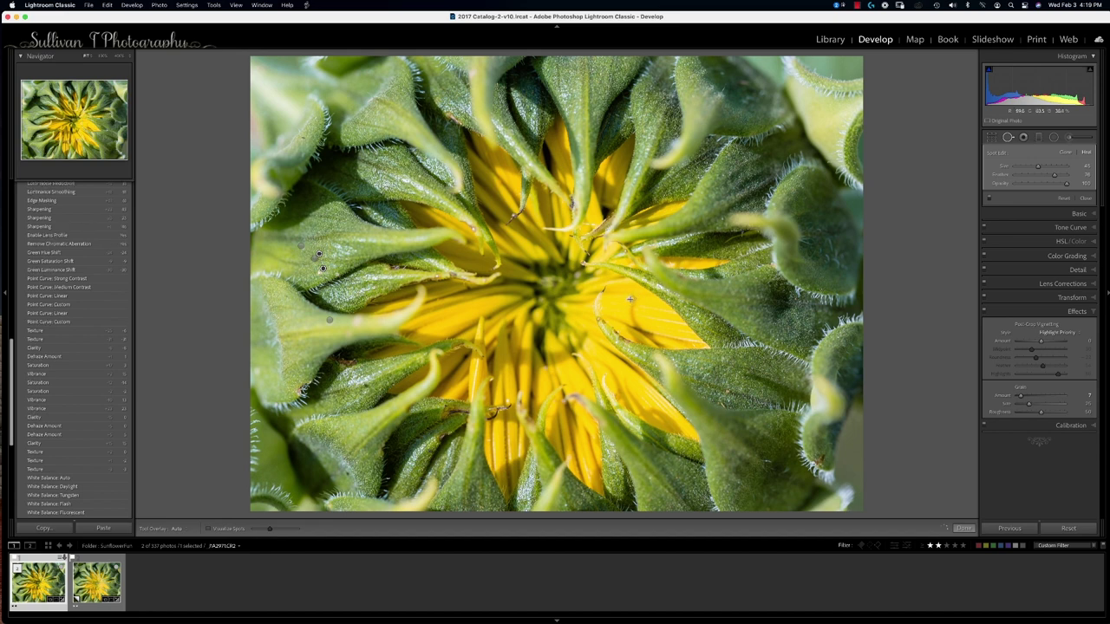
drag(628, 298, 711, 124)
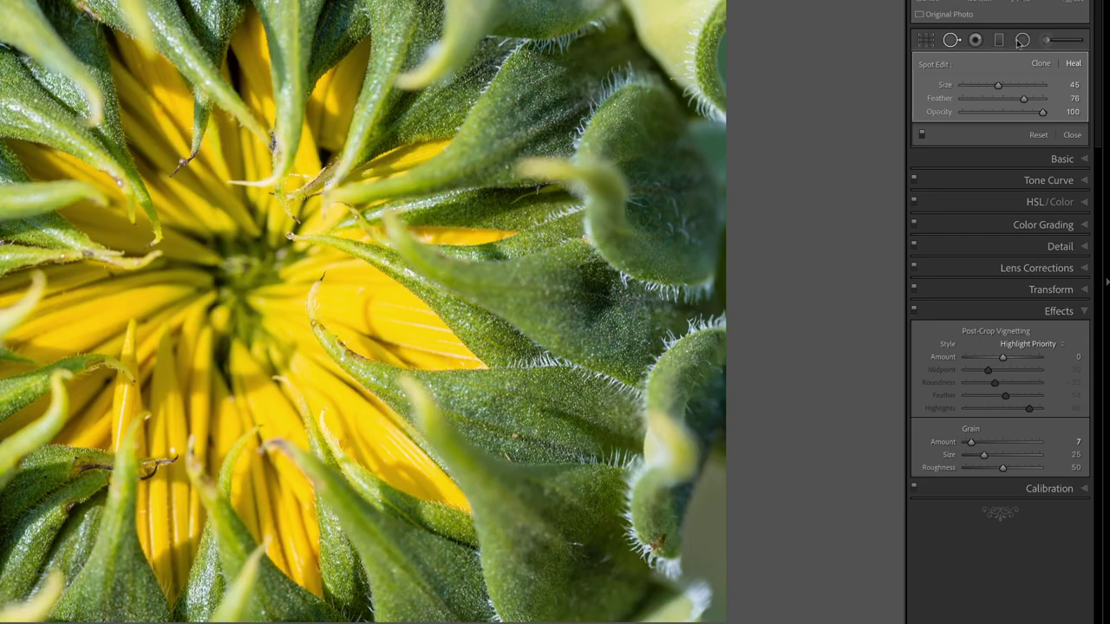
Add a graduated filter darkening the bud's lower-right corner at Exposure −1.23.
click(998, 43)
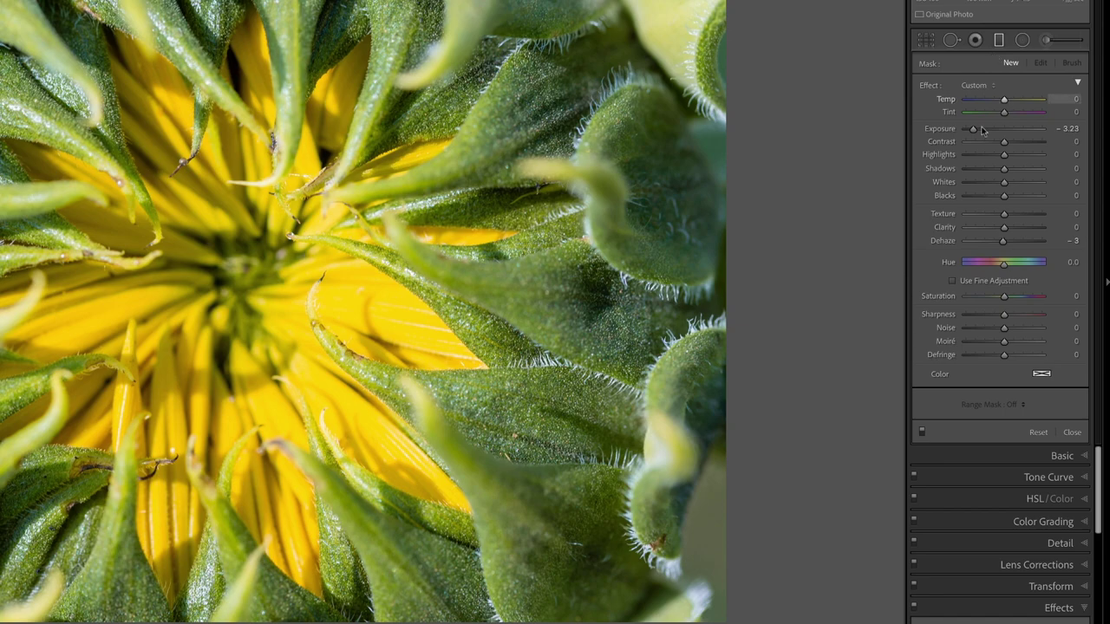
click(975, 130)
drag(977, 132, 1003, 129)
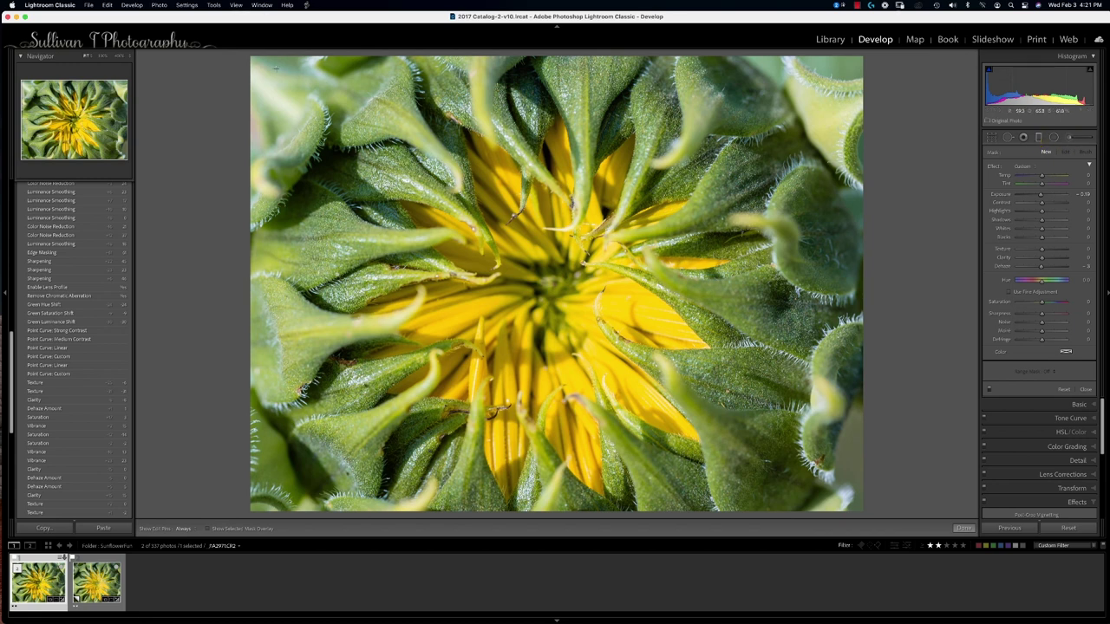
drag(280, 67, 421, 182)
drag(852, 63, 711, 178)
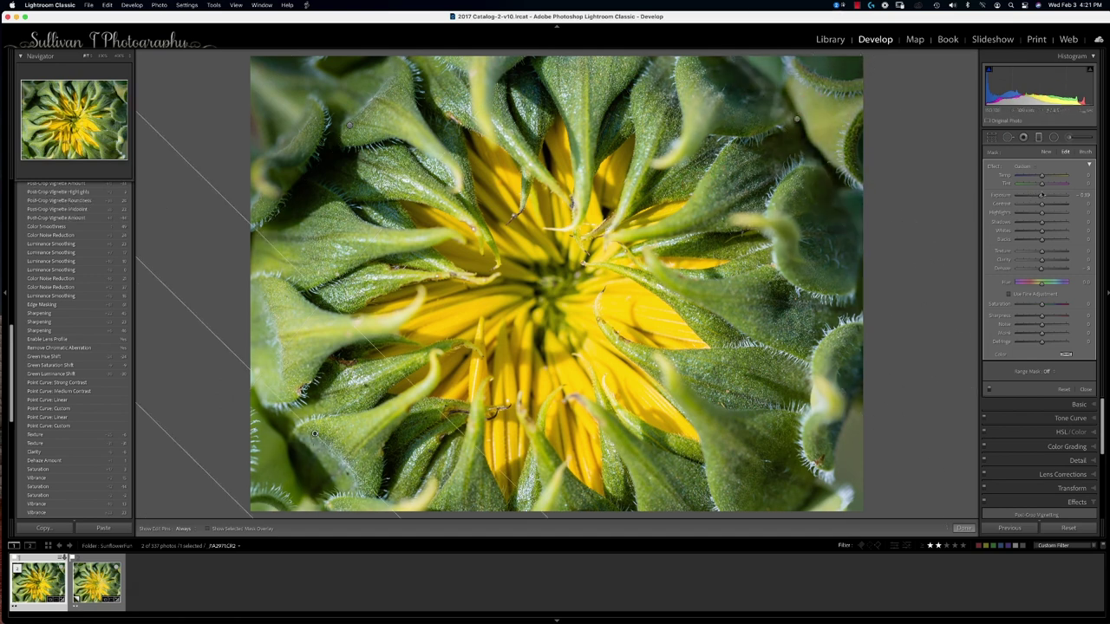
drag(1038, 196, 1033, 196)
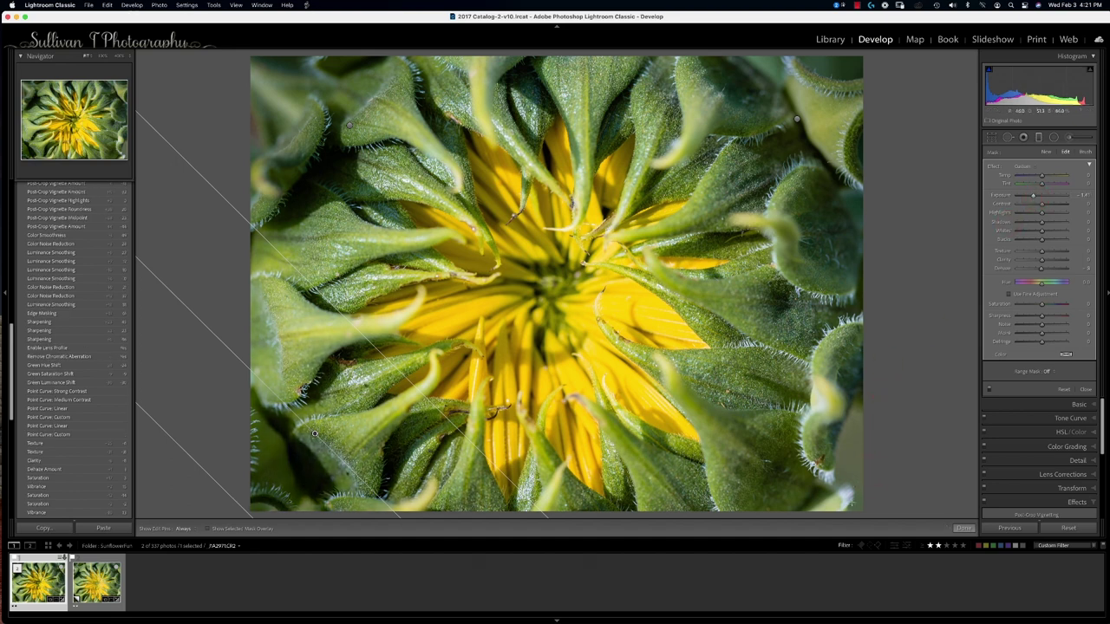
drag(848, 501, 683, 355)
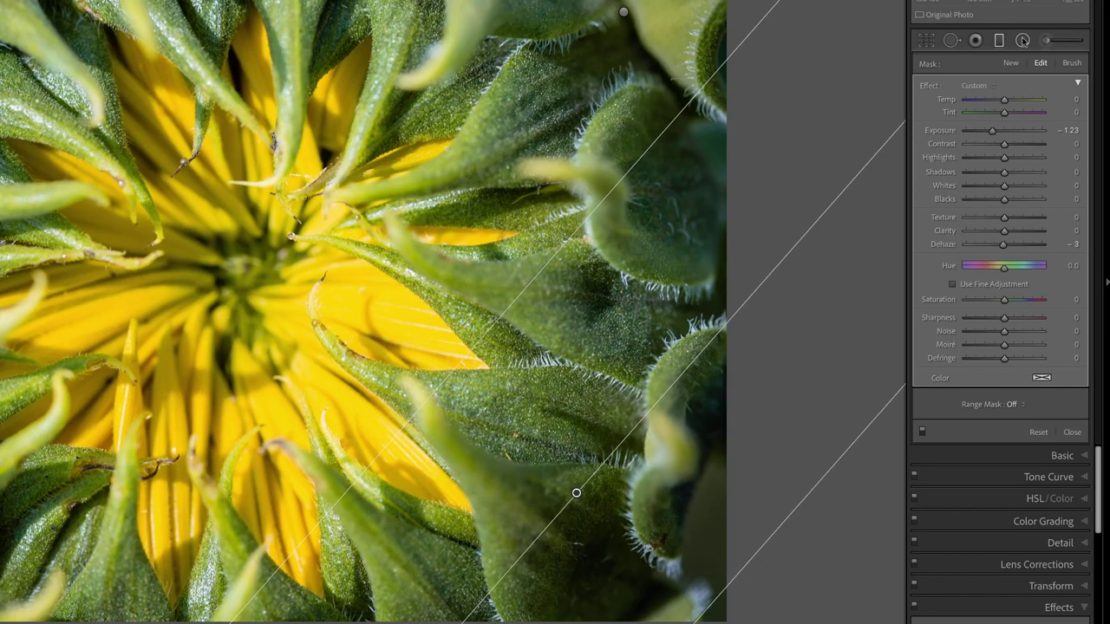
click(1023, 41)
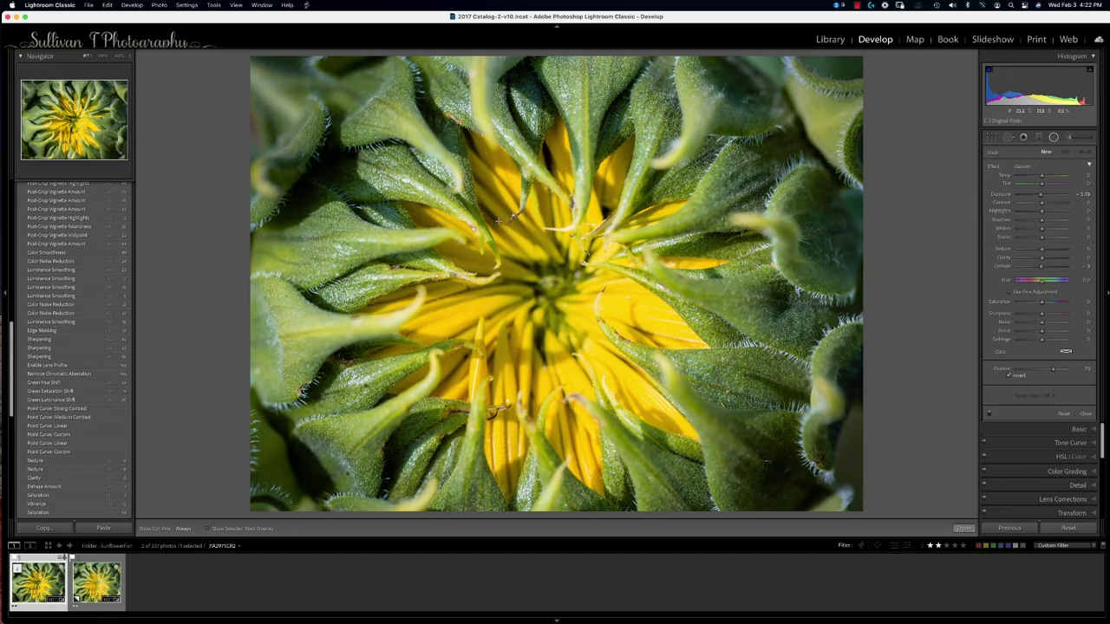
Draw a radial filter over the bud's yellow centre at Exposure 1.05 and compare Before/After.
drag(503, 223, 656, 373)
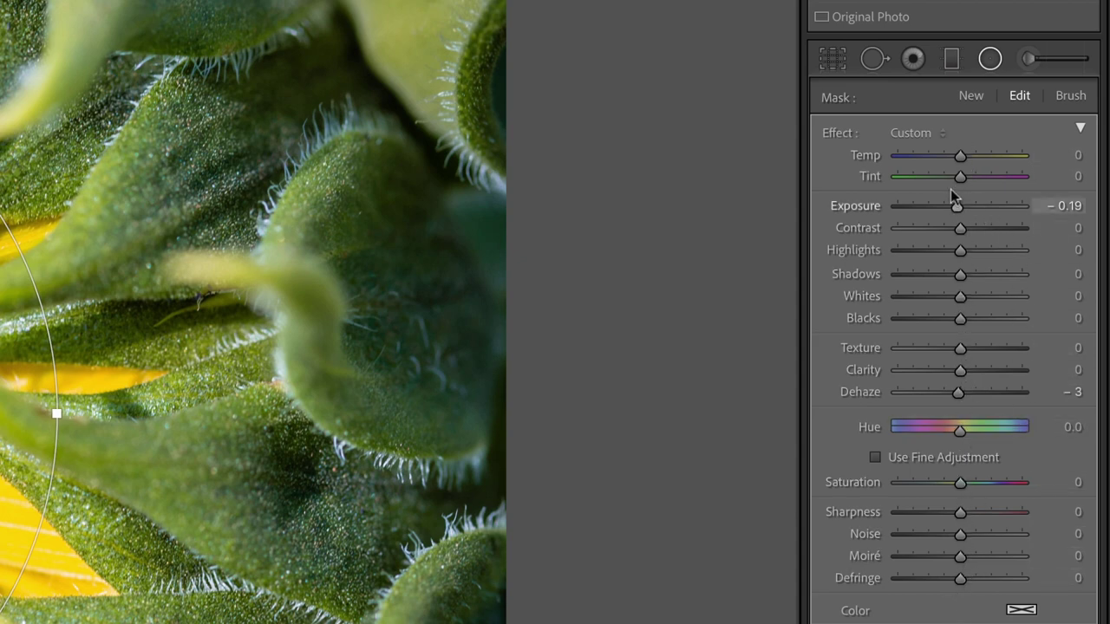
drag(961, 206, 978, 206)
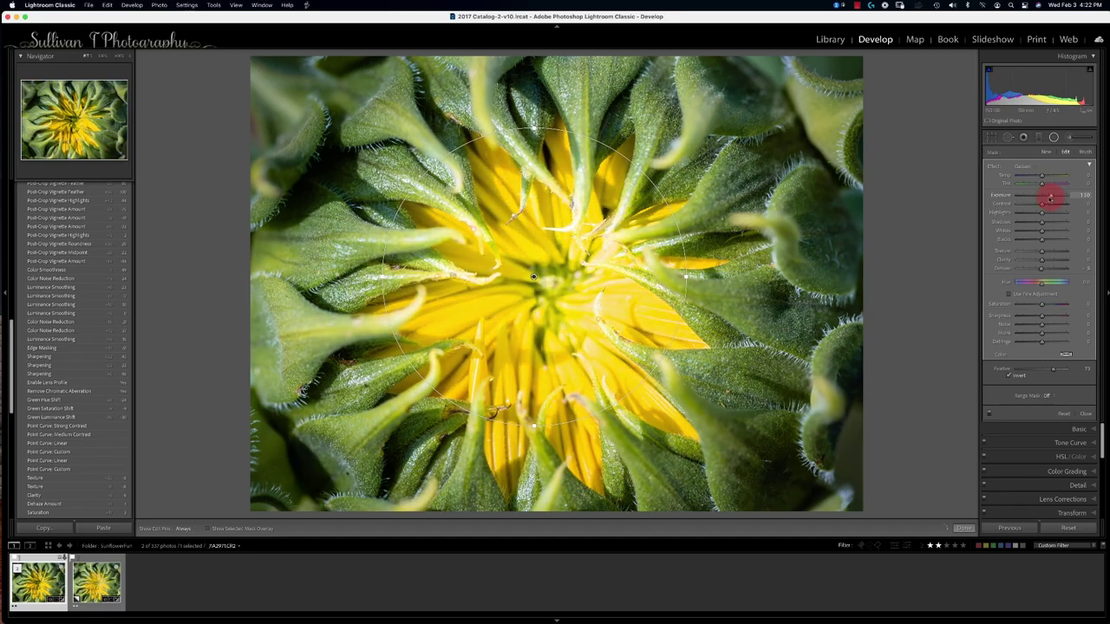
drag(534, 276, 544, 282)
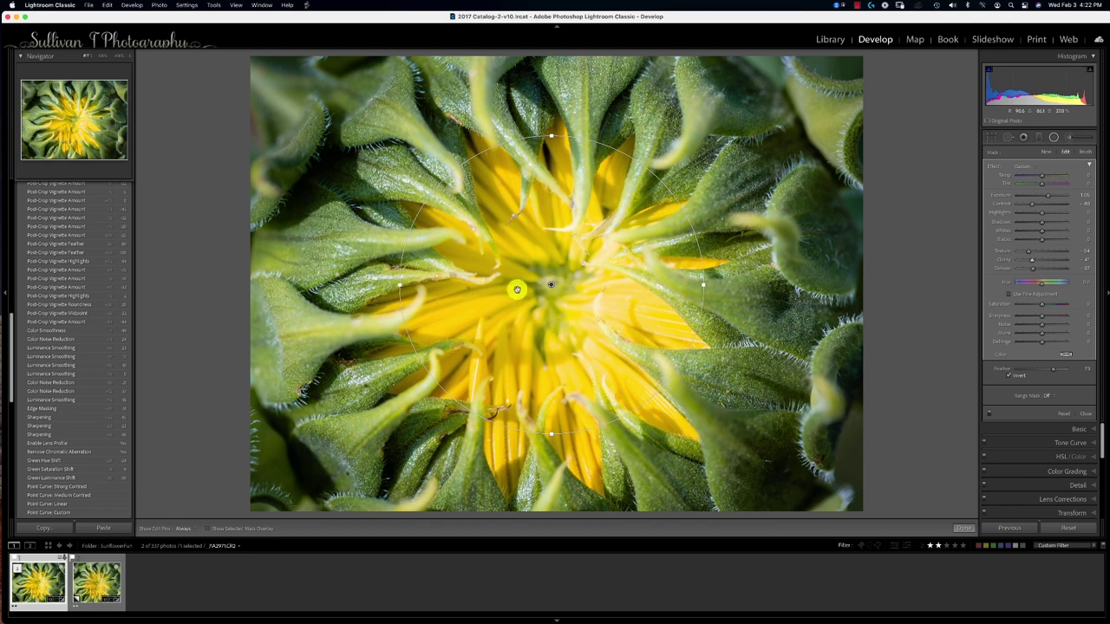
key(backslash)
key(backslash)
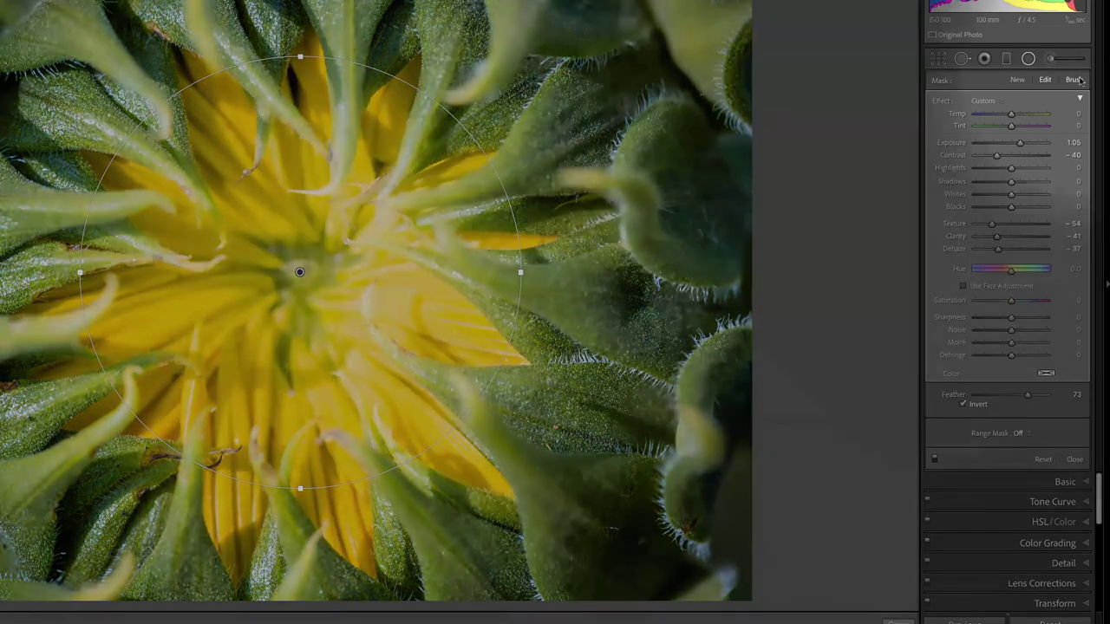
Set the radial mask brush to Erase with a small tip and Feather 56.
click(1075, 80)
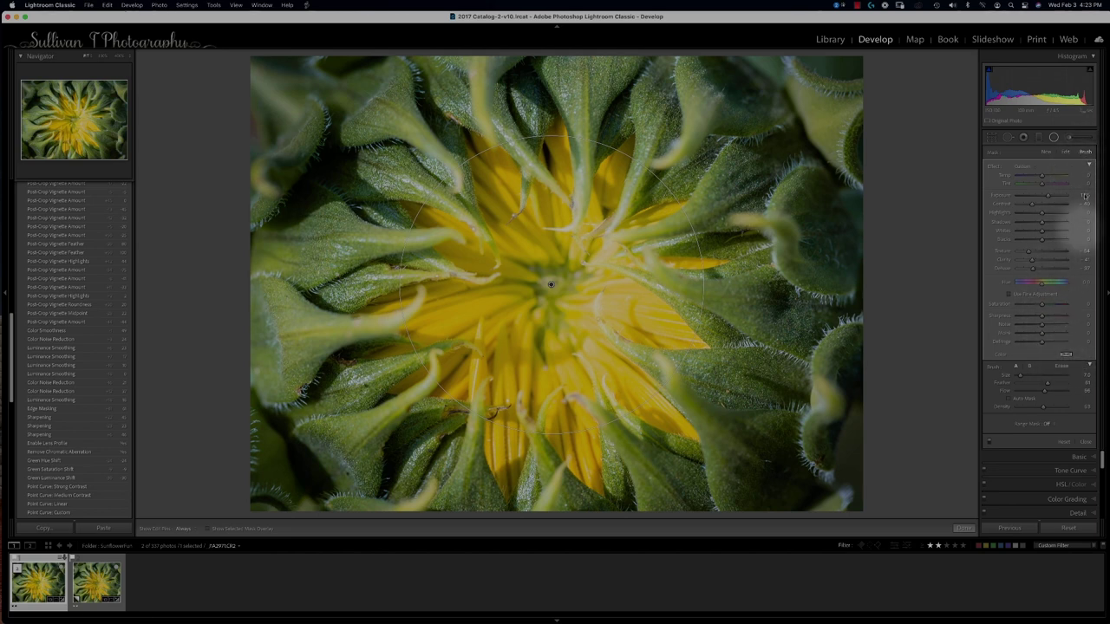
click(1062, 366)
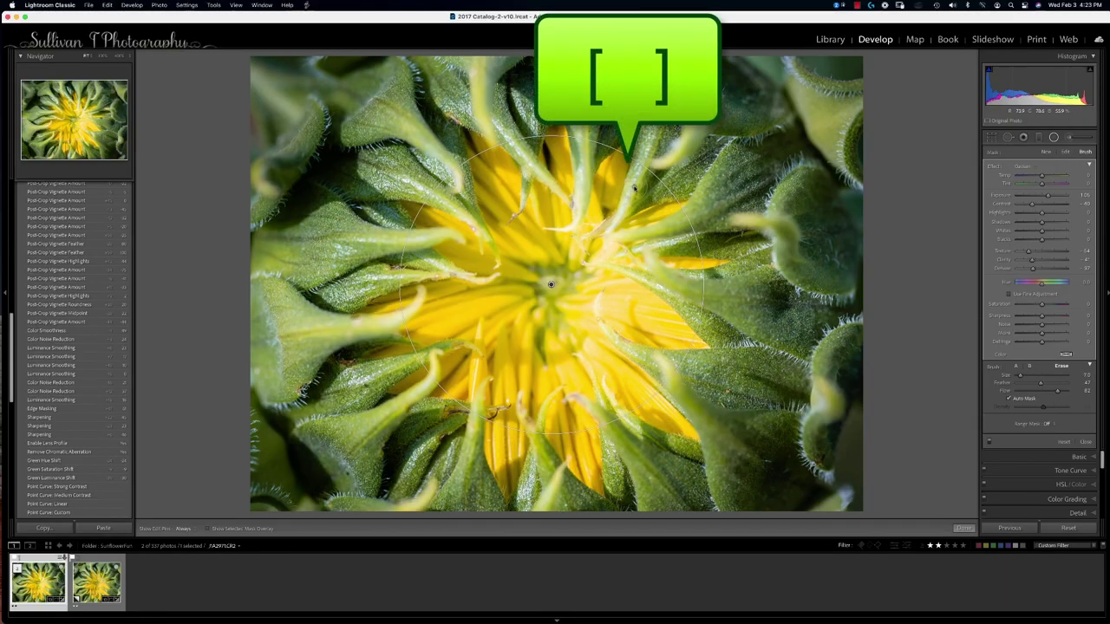
key(bracketleft)
key(bracketleft)
key(bracketleft)
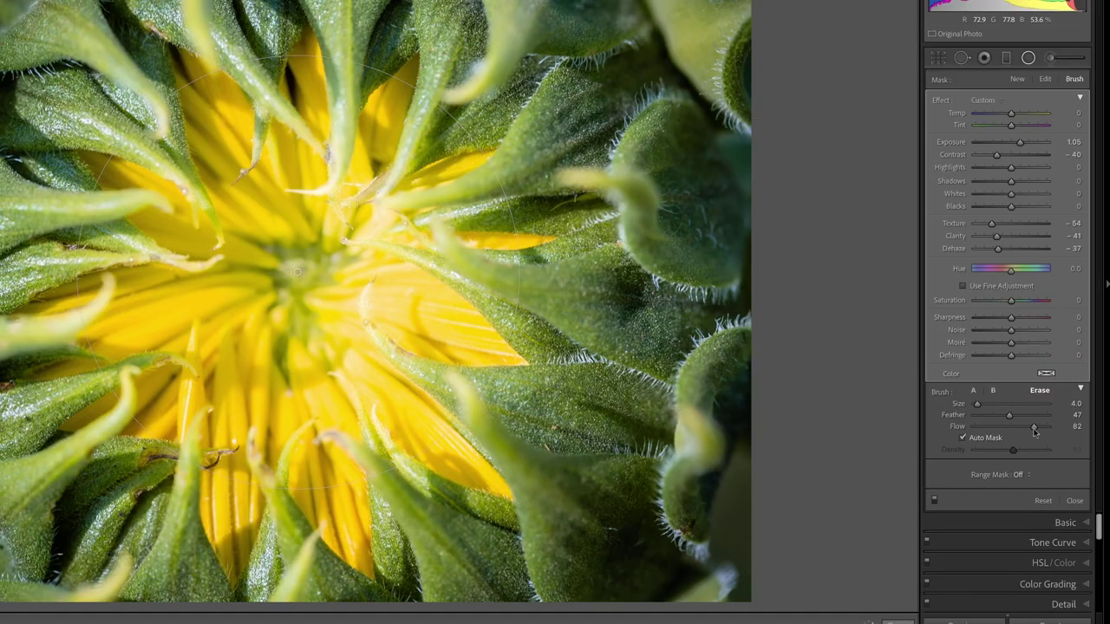
drag(1008, 414, 985, 409)
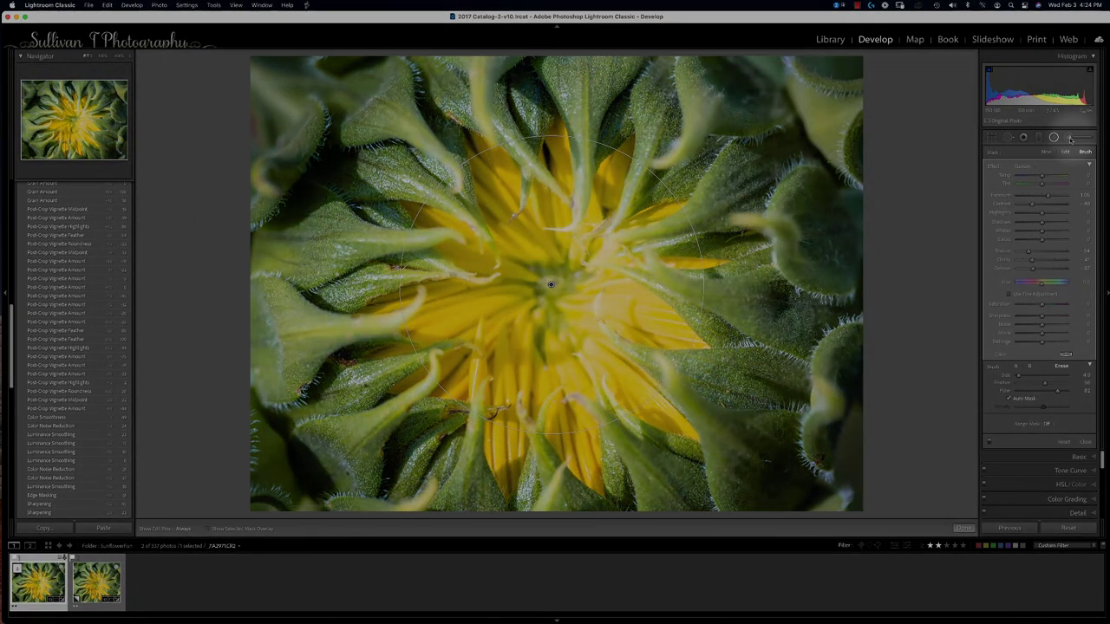
Paint a −2.11 exposure brush adjustment along the bud's right edge.
click(1071, 138)
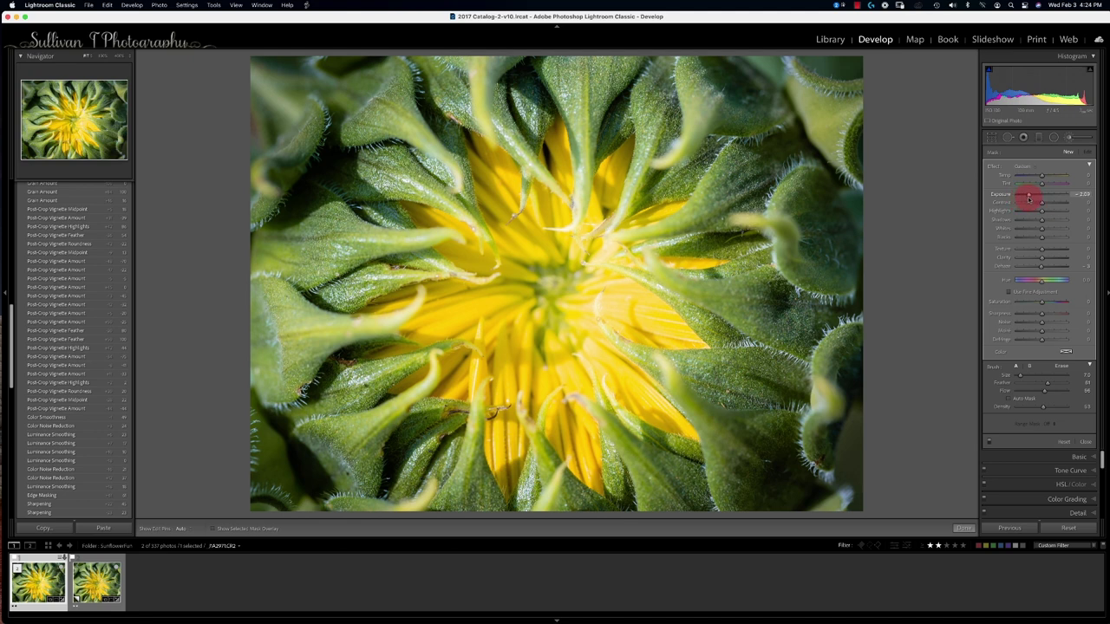
drag(1028, 198, 1027, 195)
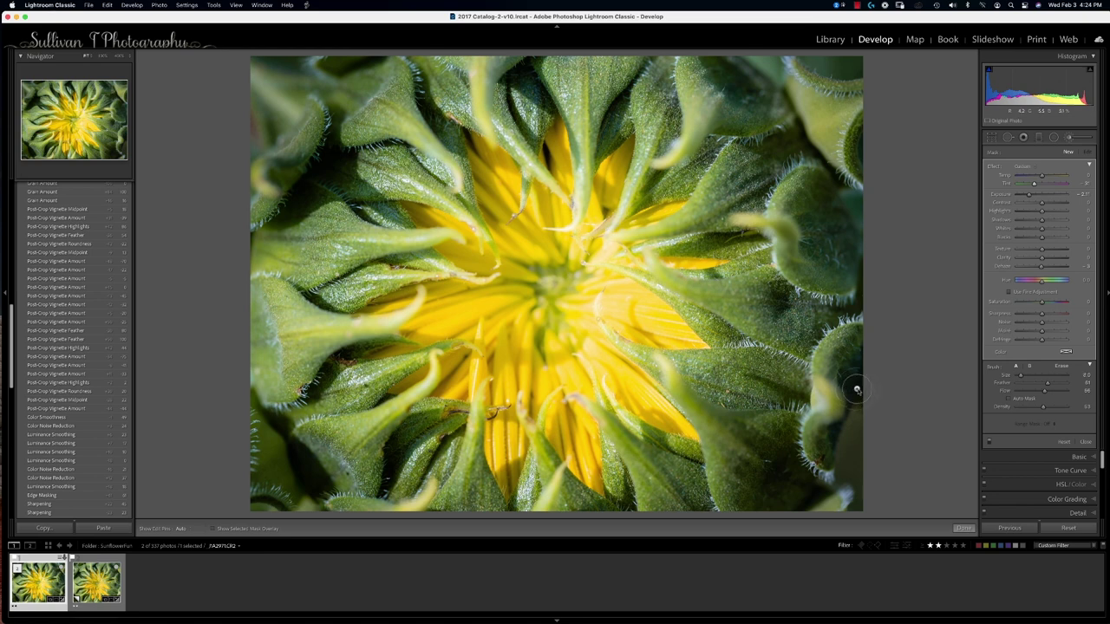
mouse_move(853, 398)
mouse_down()
mouse_move(847, 453)
mouse_move(805, 512)
mouse_move(857, 502)
mouse_move(847, 396)
mouse_move(850, 416)
mouse_move(887, 391)
mouse_move(855, 424)
mouse_up()
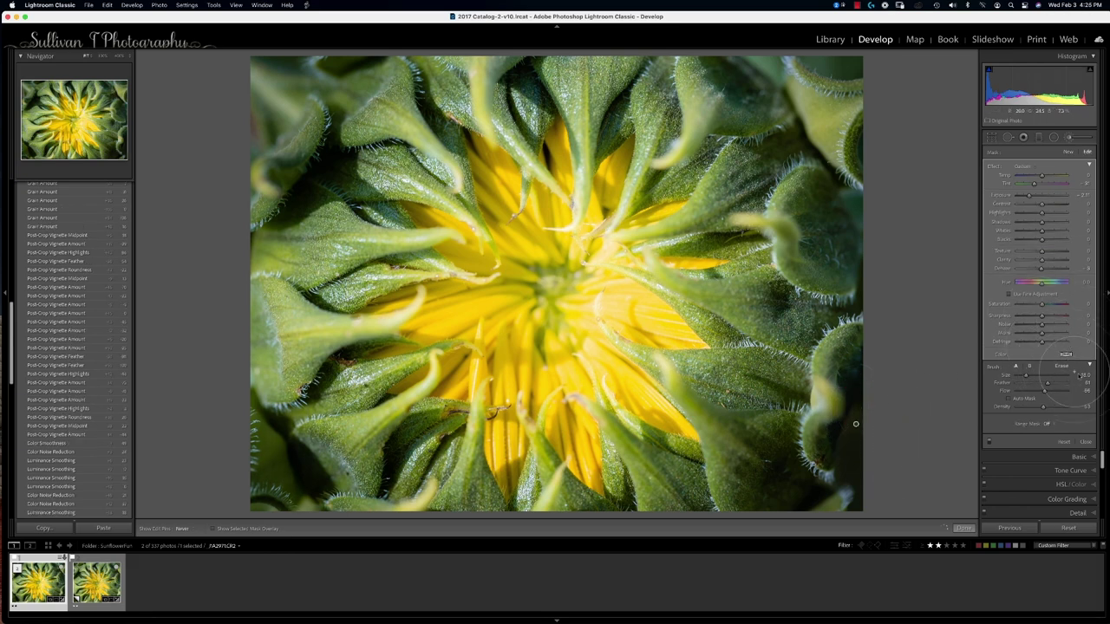
Erase the brushed darkening near the lower-right corner, check the Import history state, then undo back.
click(1062, 367)
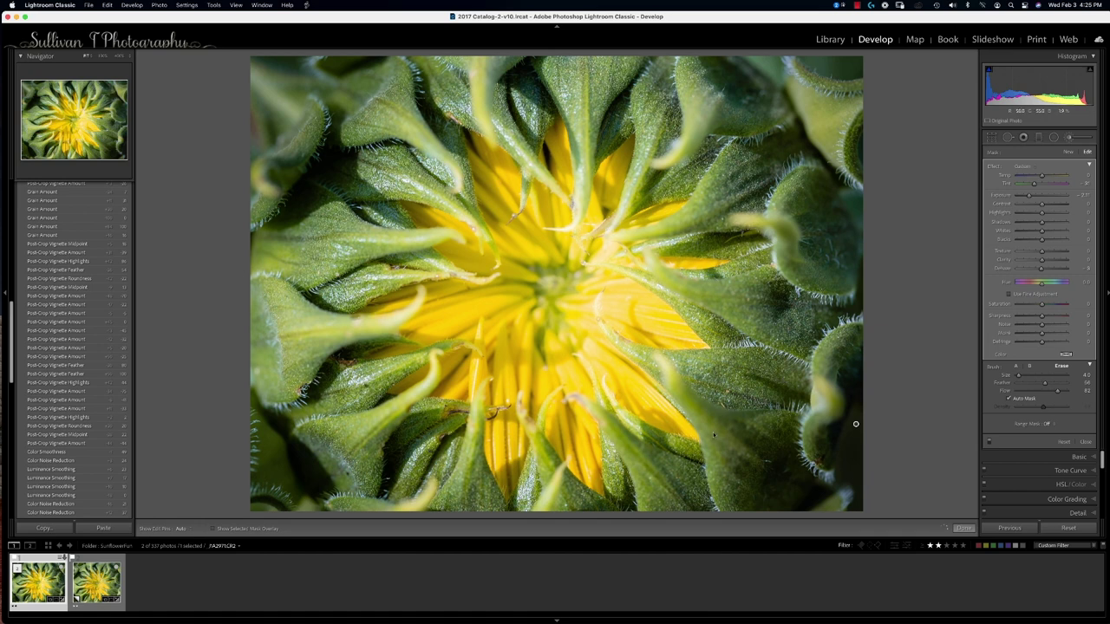
mouse_move(814, 497)
mouse_down()
mouse_move(805, 500)
mouse_move(810, 490)
mouse_up()
click(52, 507)
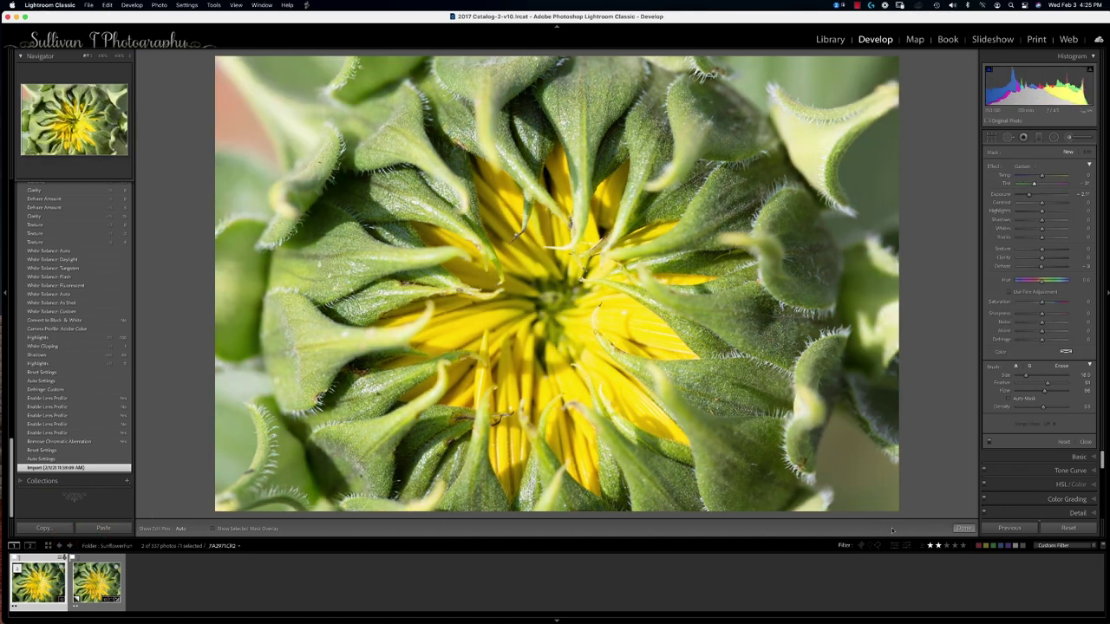
key(super+z)
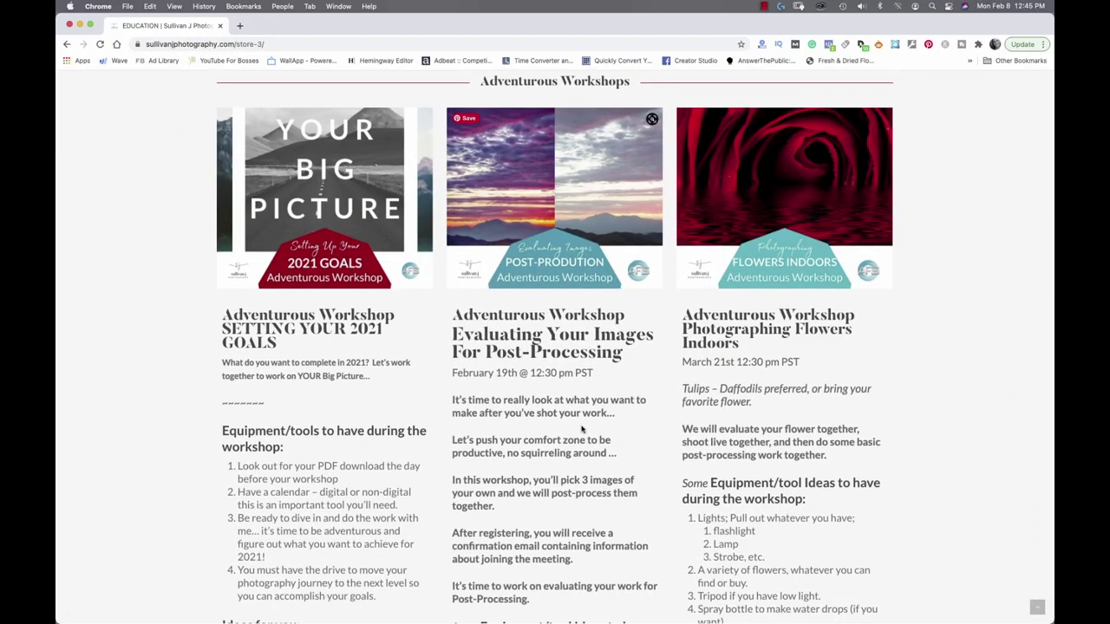
Scroll down through the workshops listing in Chrome.
scroll(584, 428, down, 5)
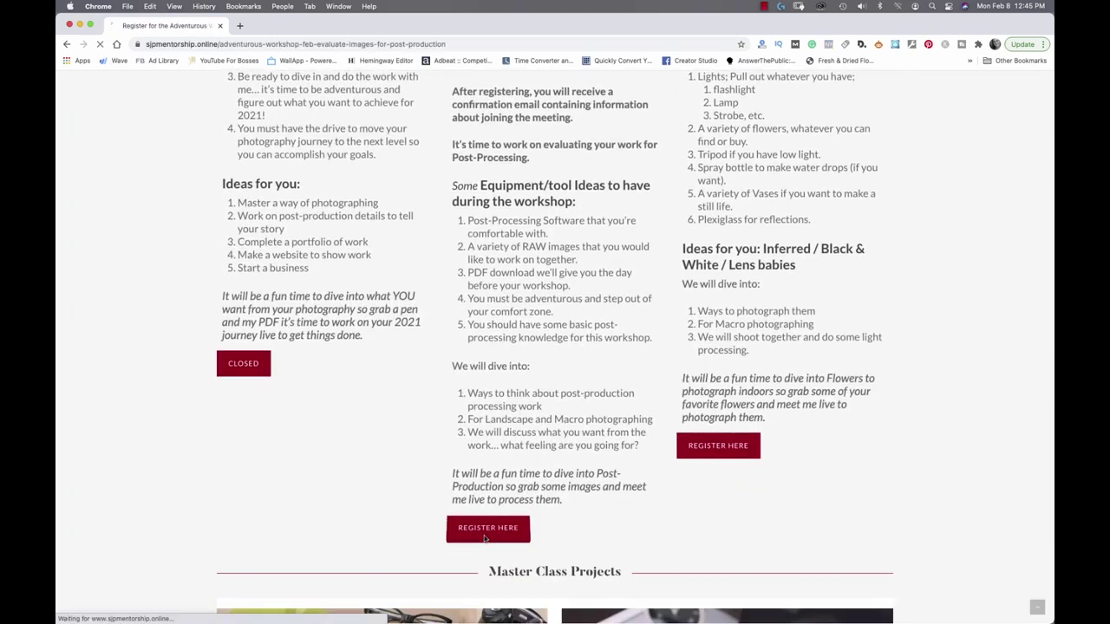
scroll(1038, 616, down, 10)
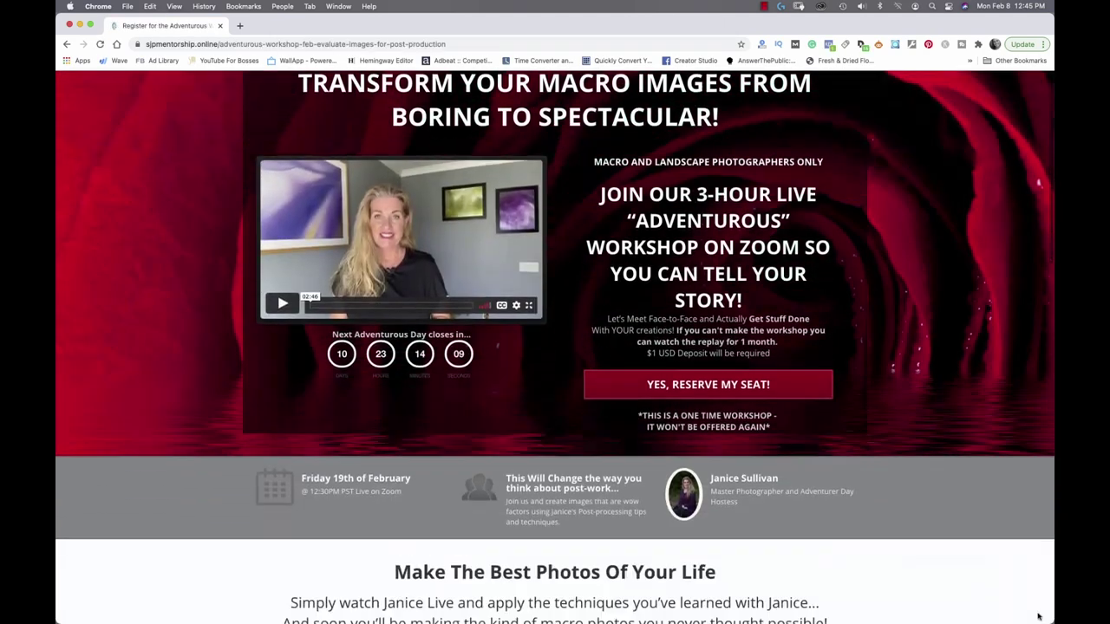
scroll(1038, 616, down, 7)
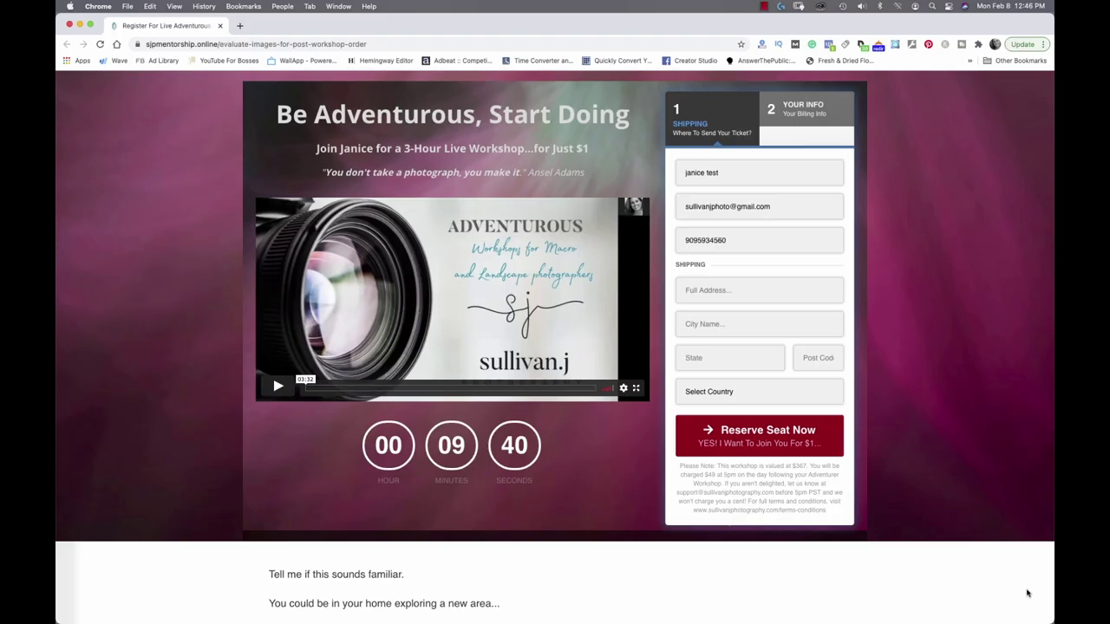
scroll(1027, 593, down, 2)
scroll(1026, 593, down, 15)
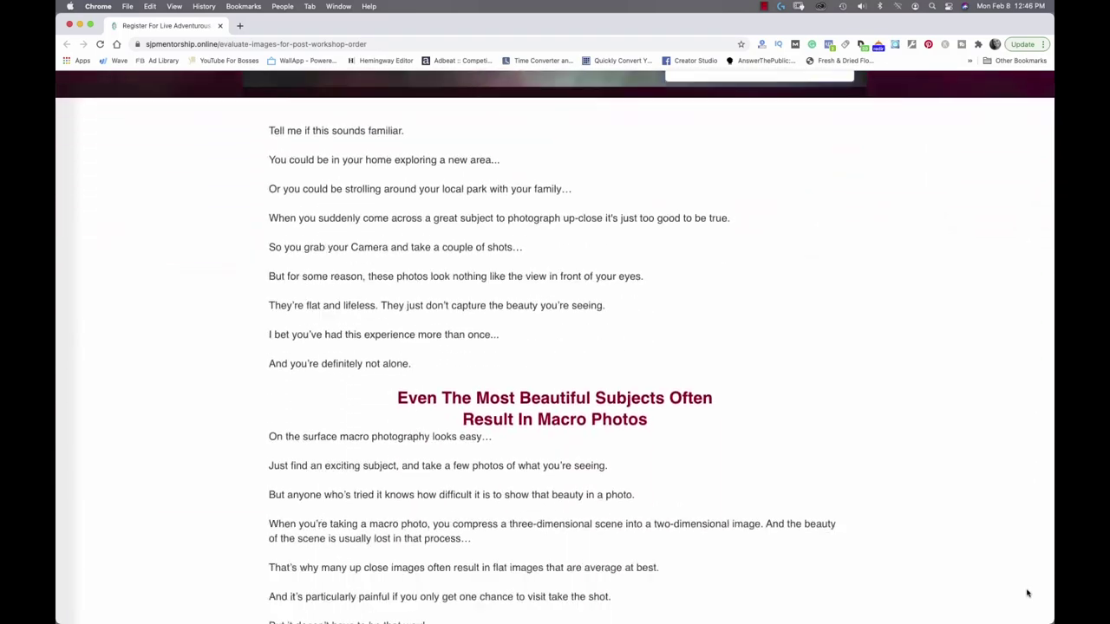
scroll(1027, 593, down, 15)
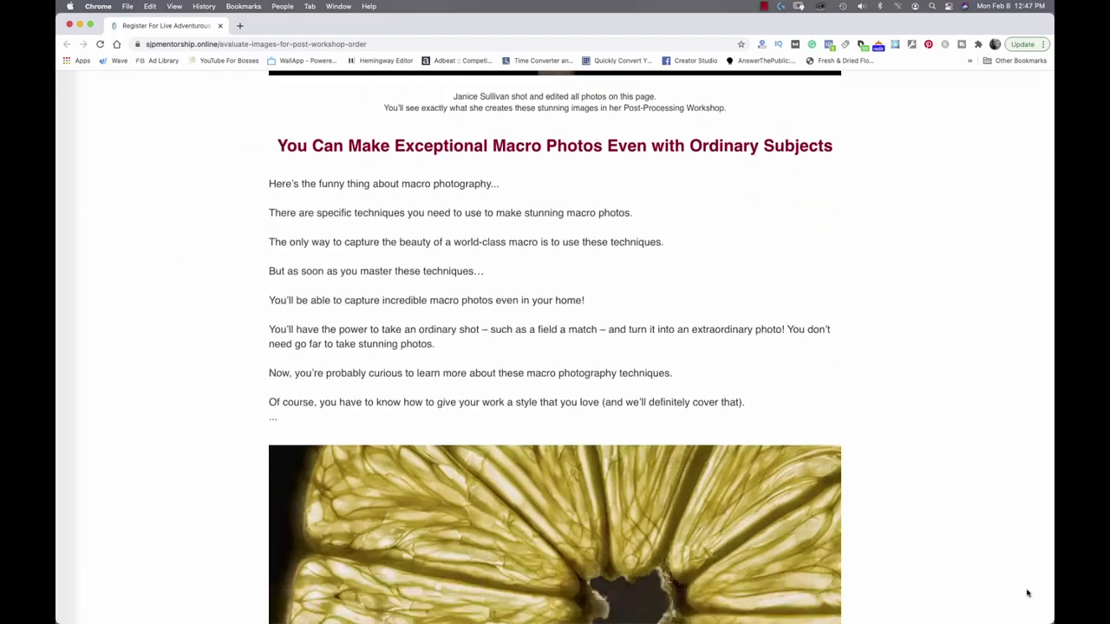
scroll(1028, 584, down, 4)
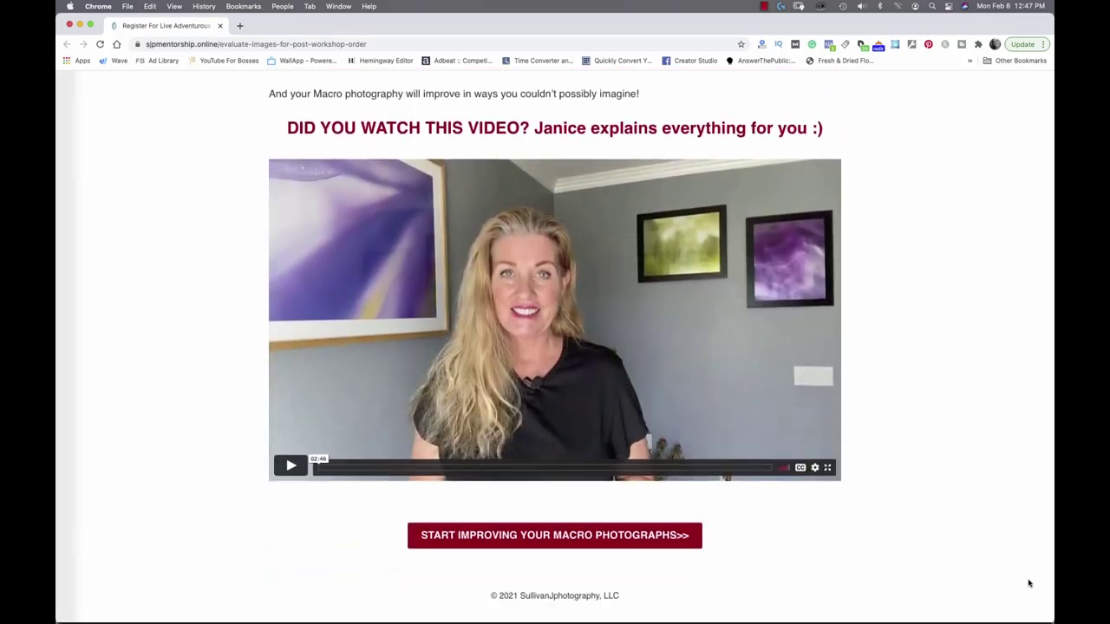